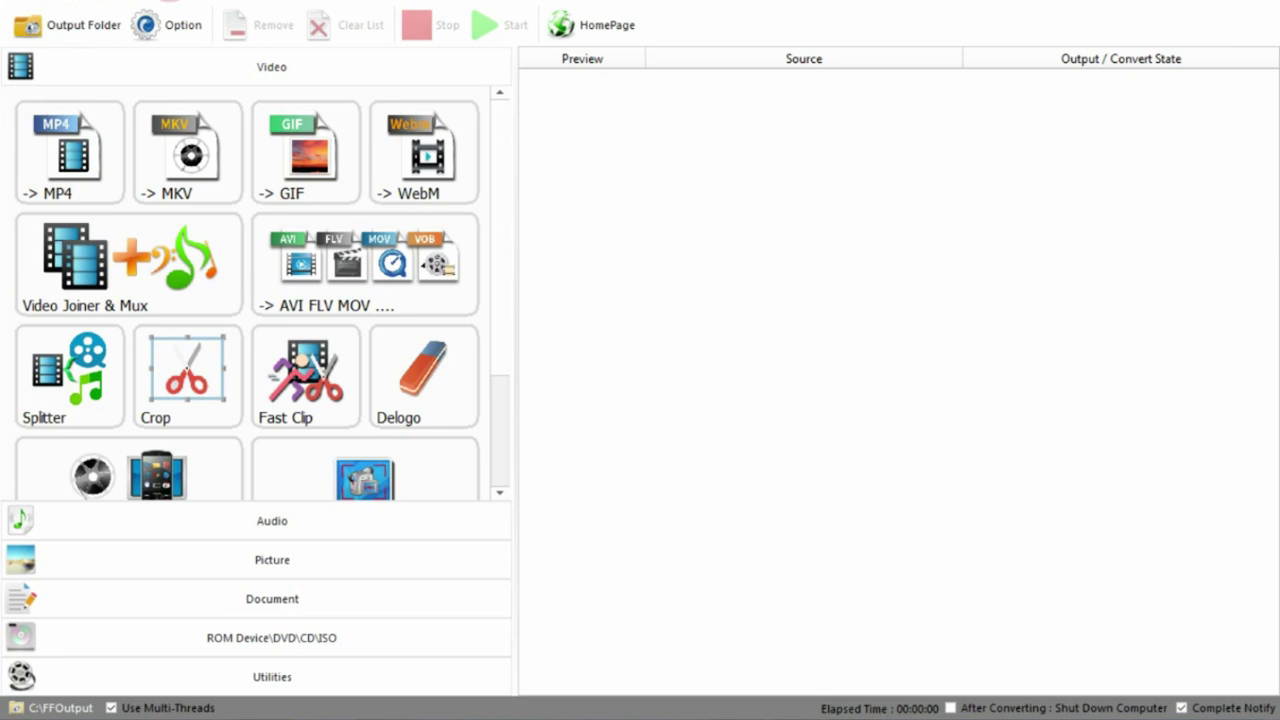
pyautogui.click(74, 148)
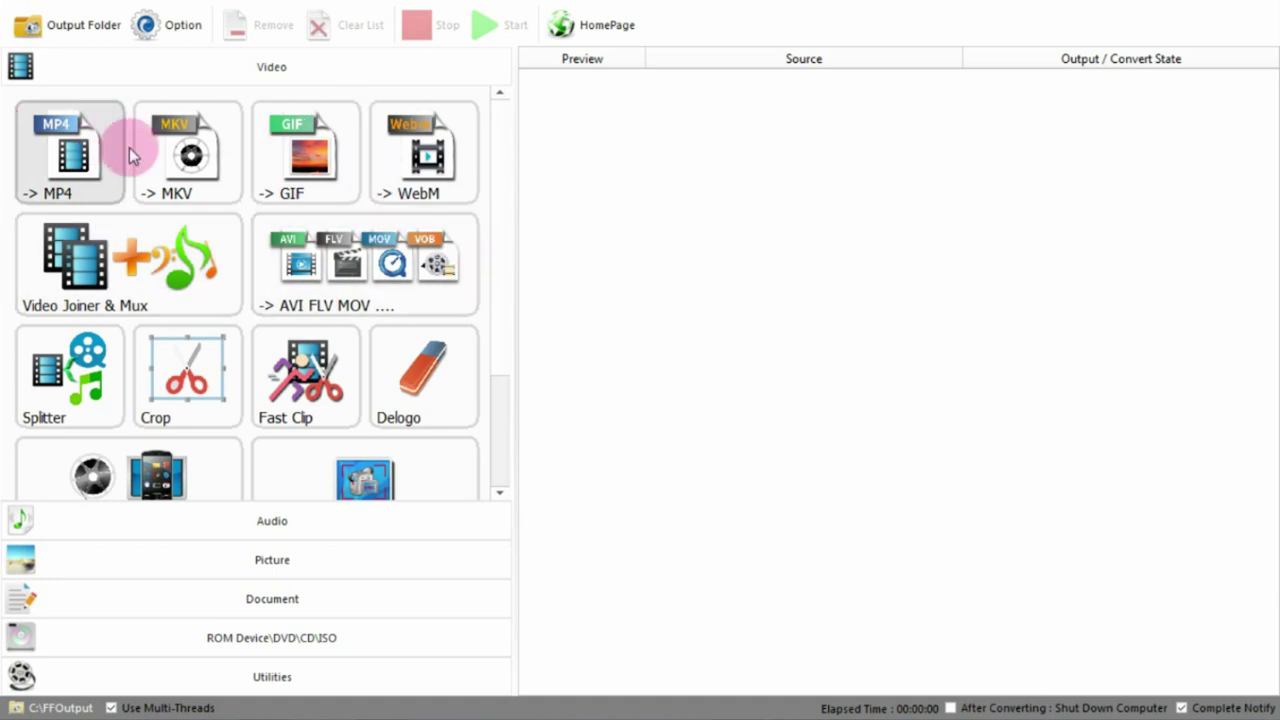
pyautogui.click(312, 524)
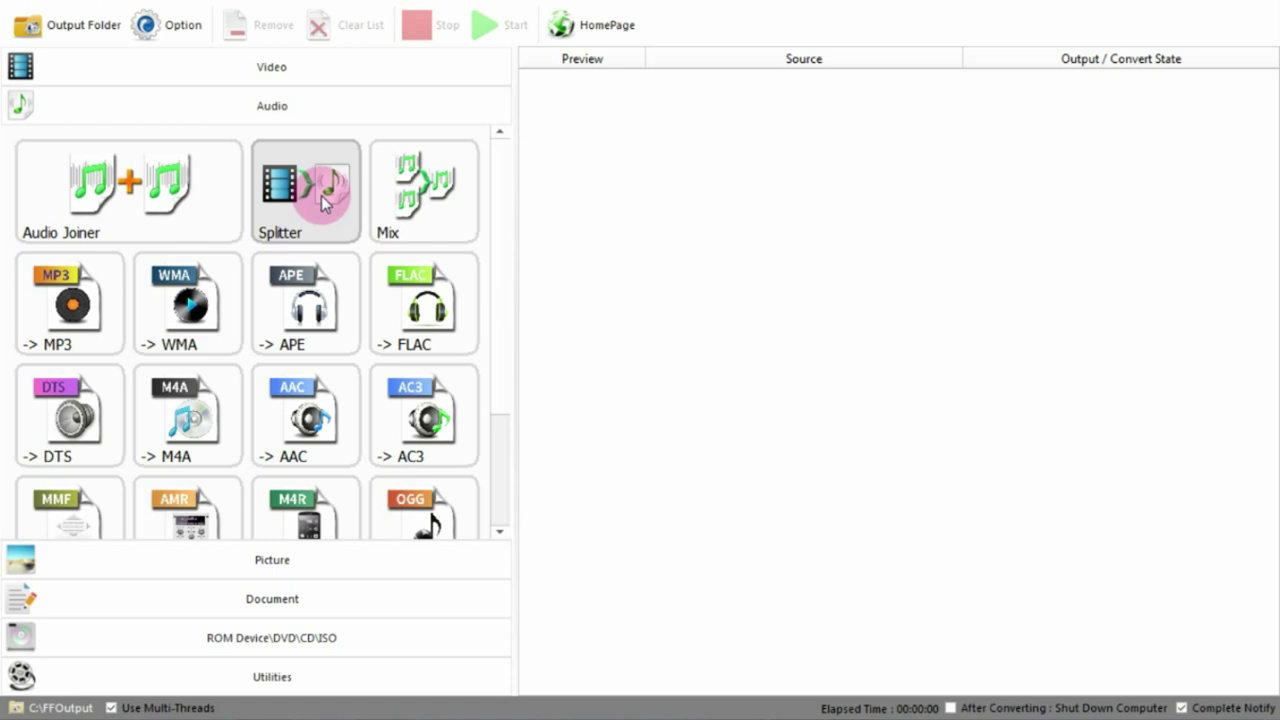
pyautogui.click(286, 194)
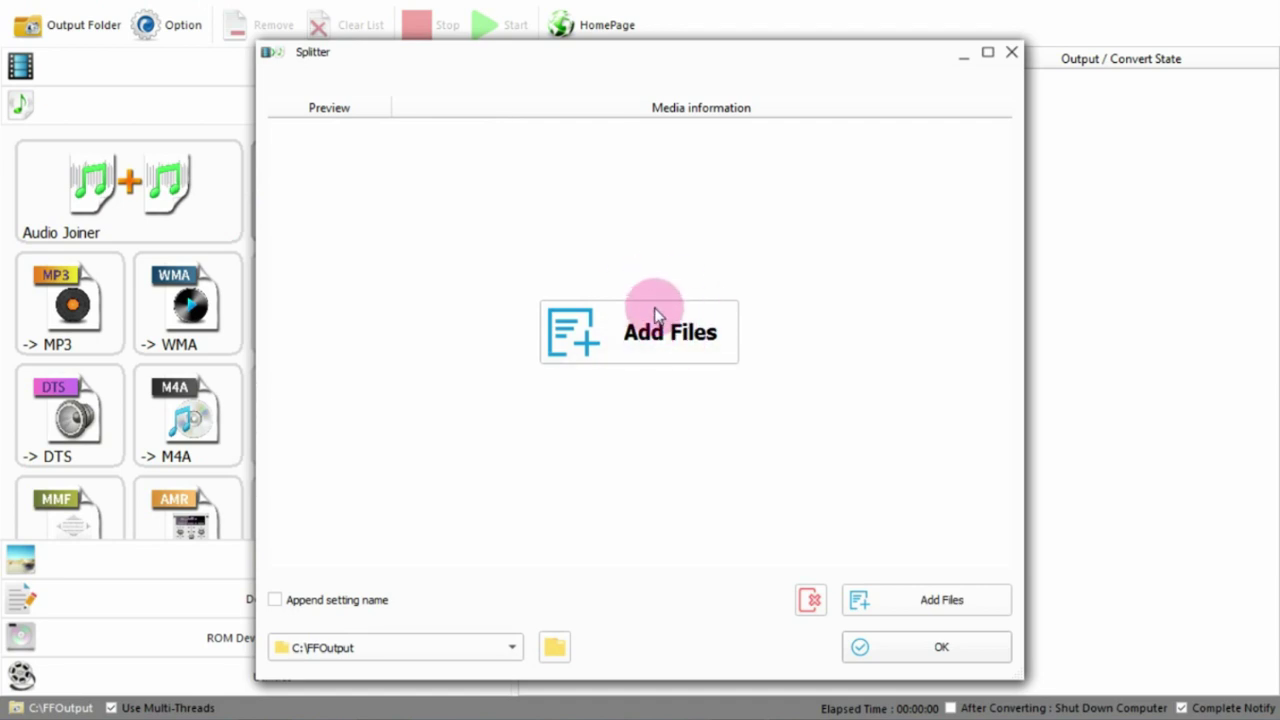
pyautogui.click(677, 338)
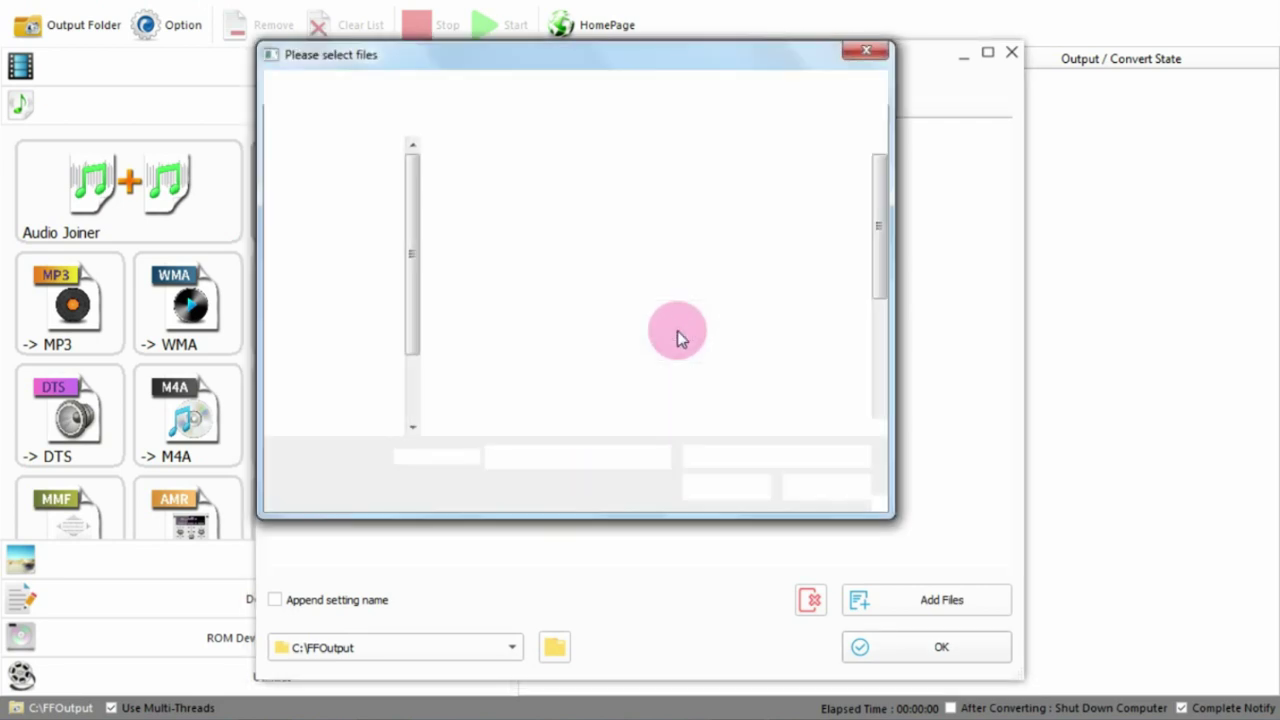
pyautogui.moveTo(875, 190); pyautogui.dragTo(826, 123)
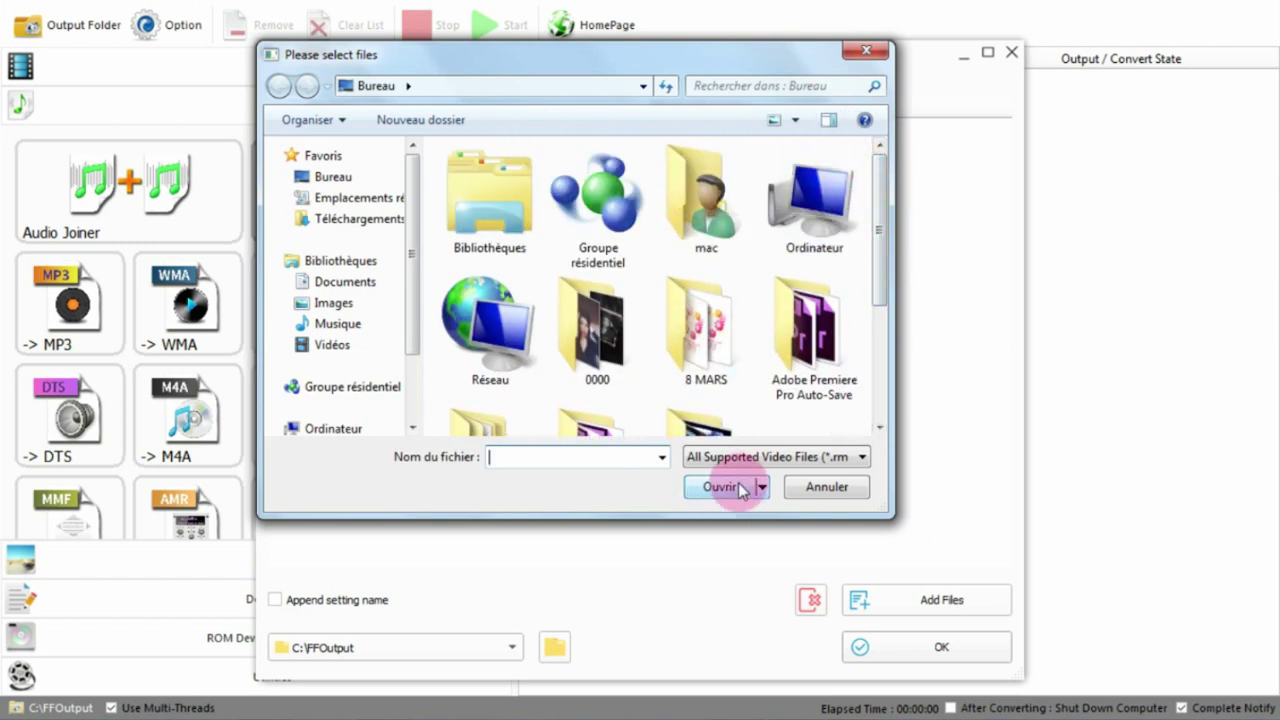
pyautogui.click(805, 488)
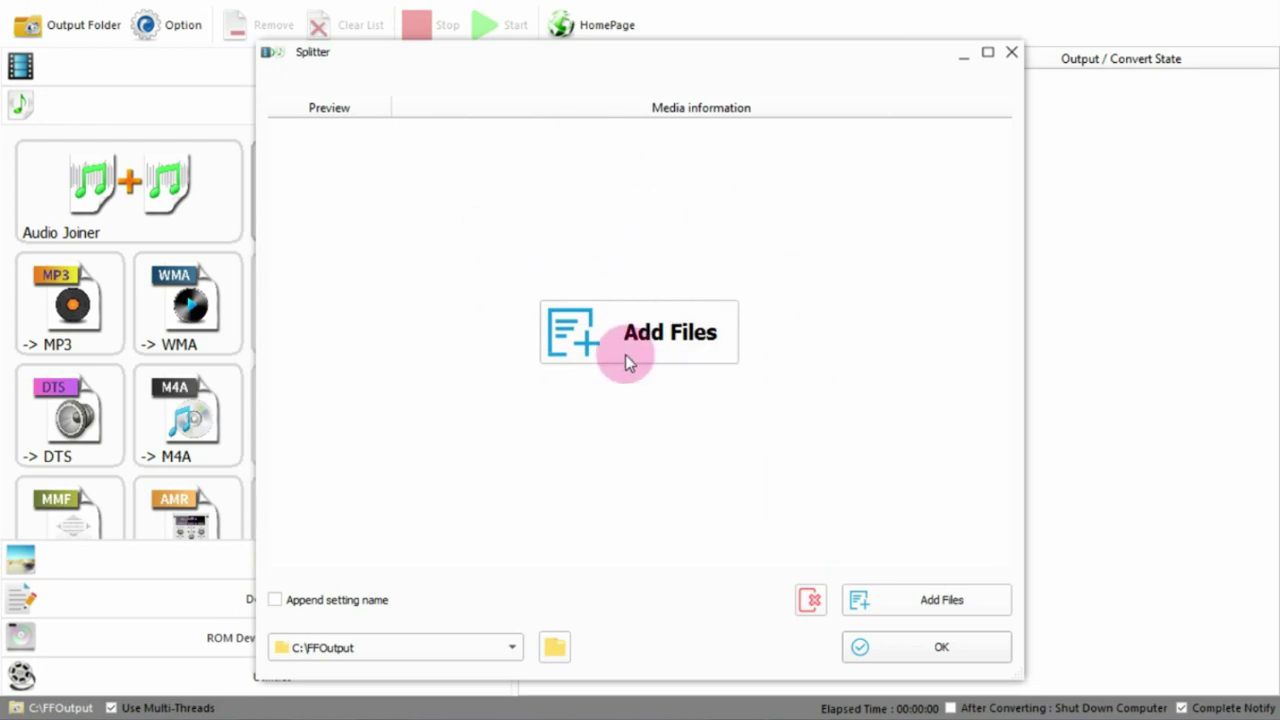
pyautogui.click(930, 650)
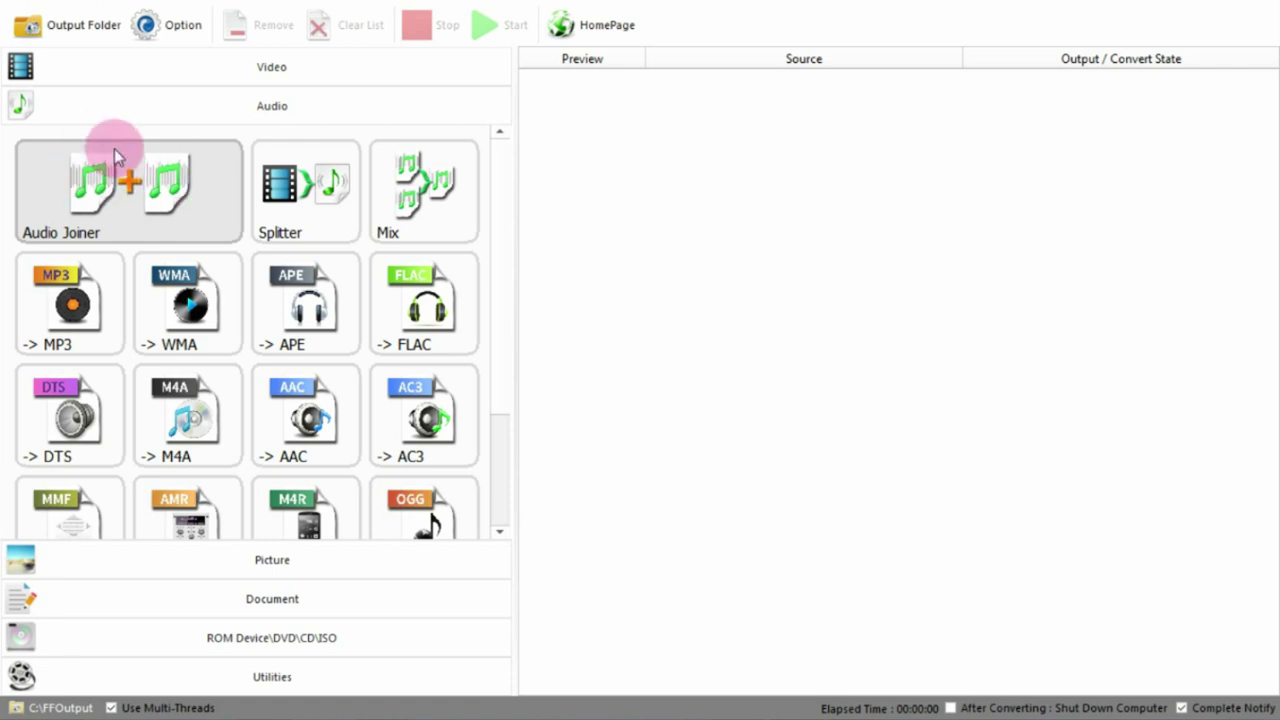
# - Open the Audio Joiner, try OGG as the output format and set it back to MP3
pyautogui.click(225, 220)
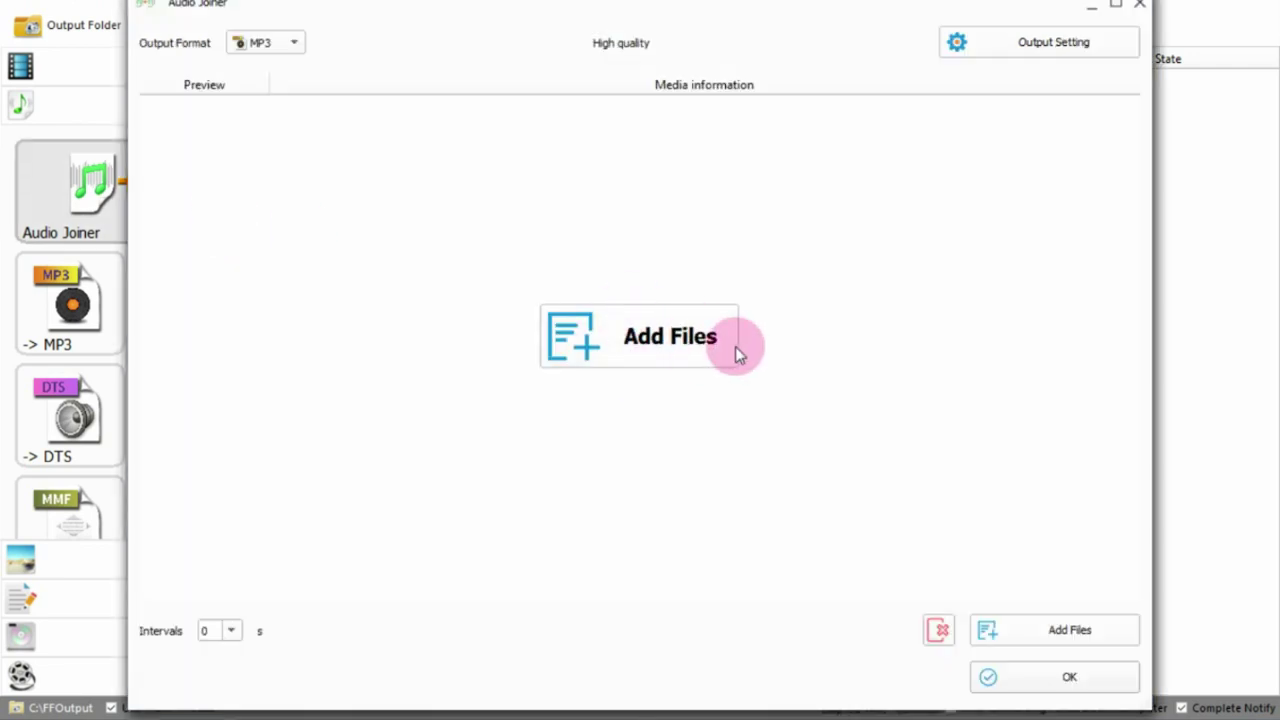
pyautogui.click(280, 43)
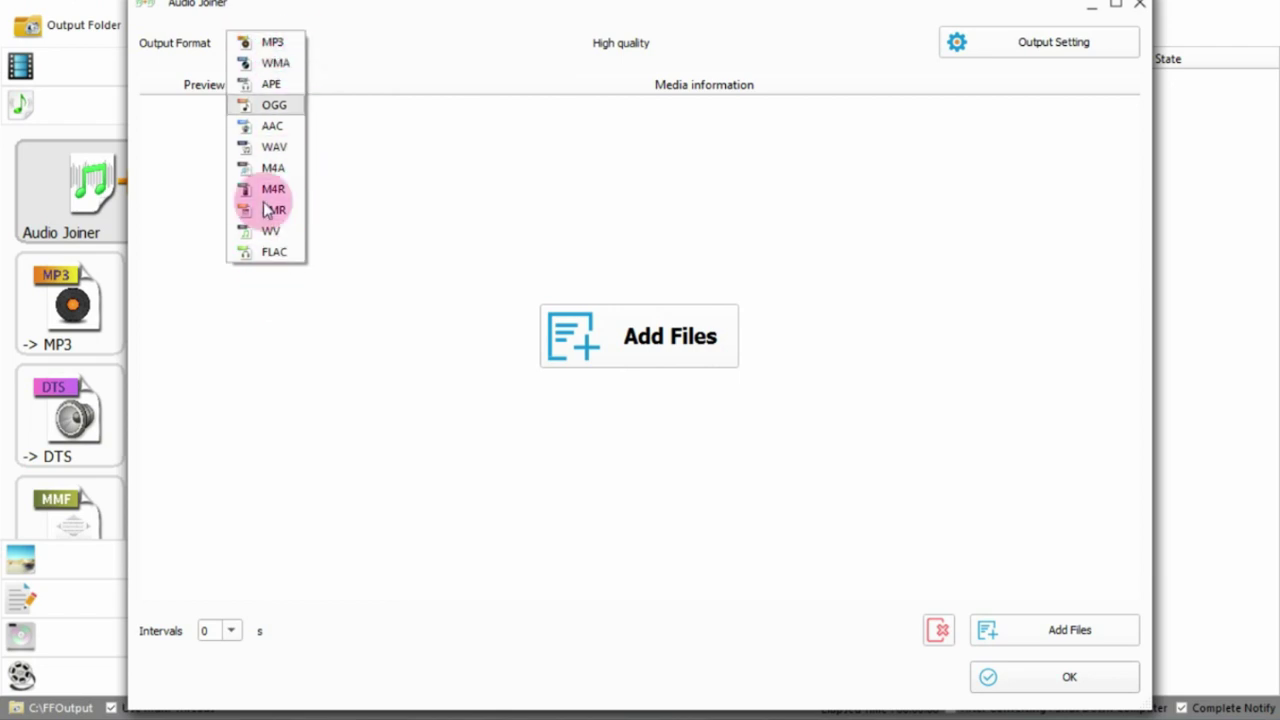
pyautogui.click(275, 104)
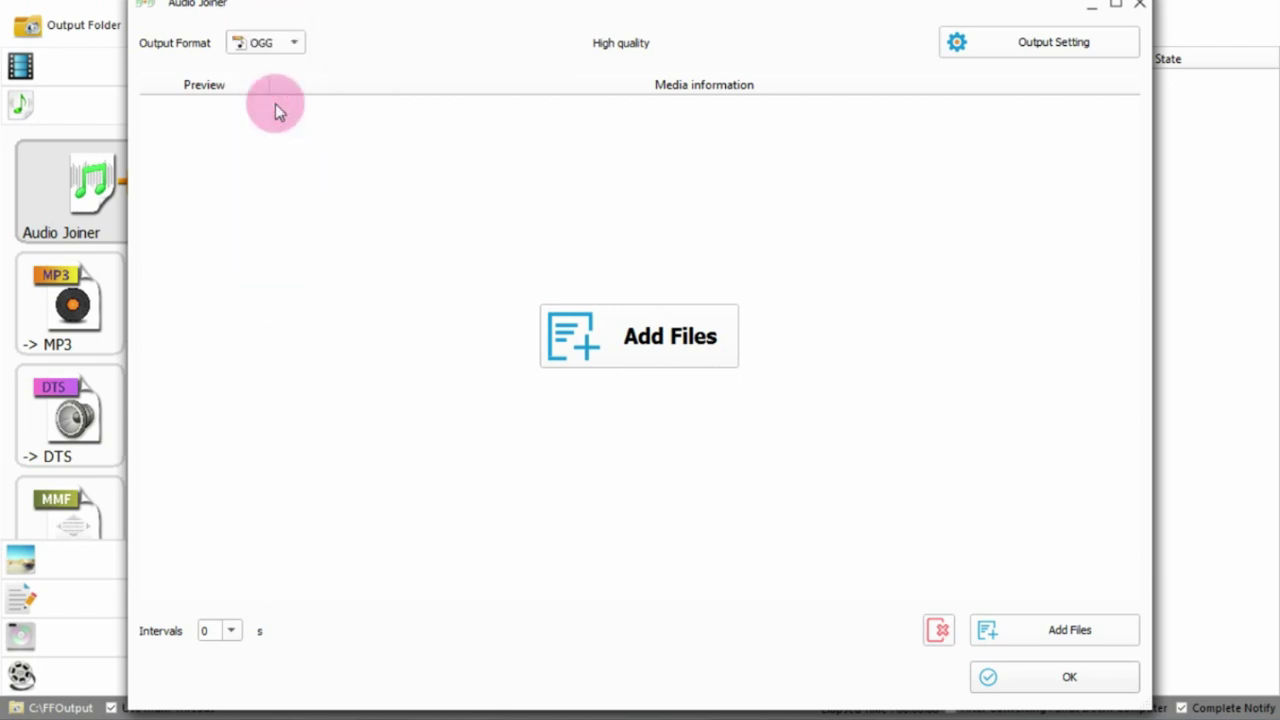
pyautogui.click(282, 44)
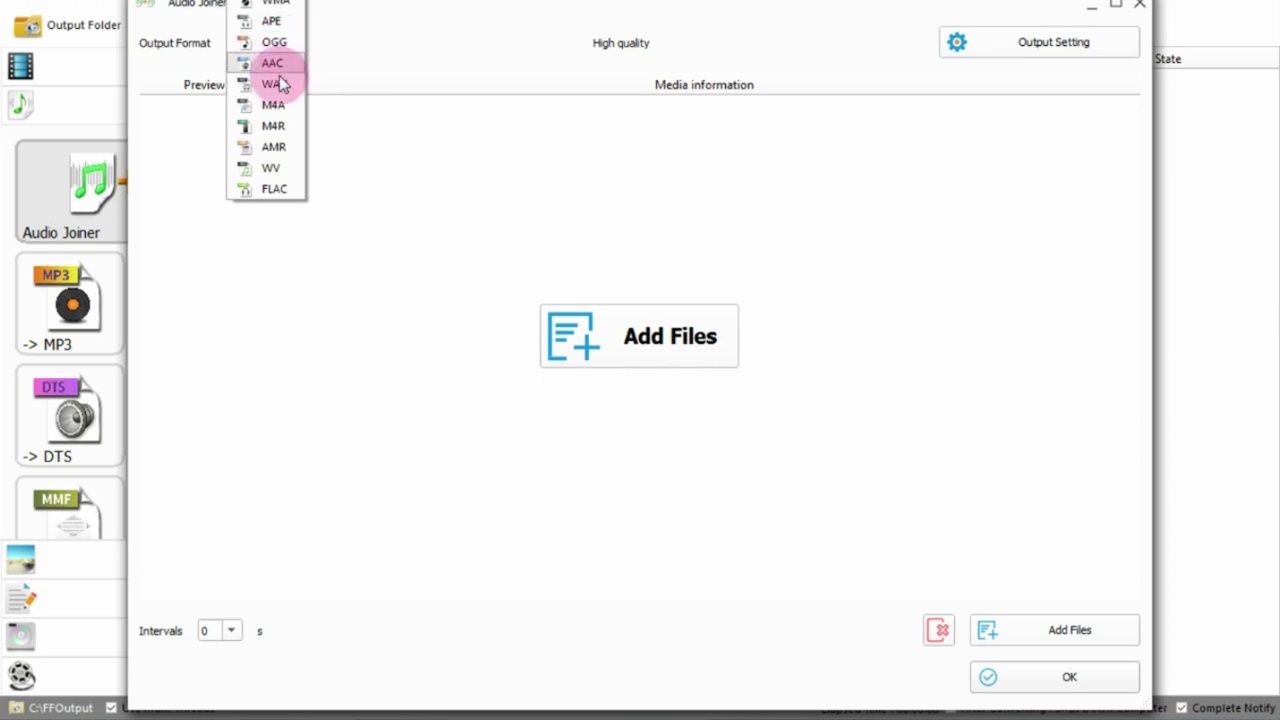
pyautogui.click(270, 1)
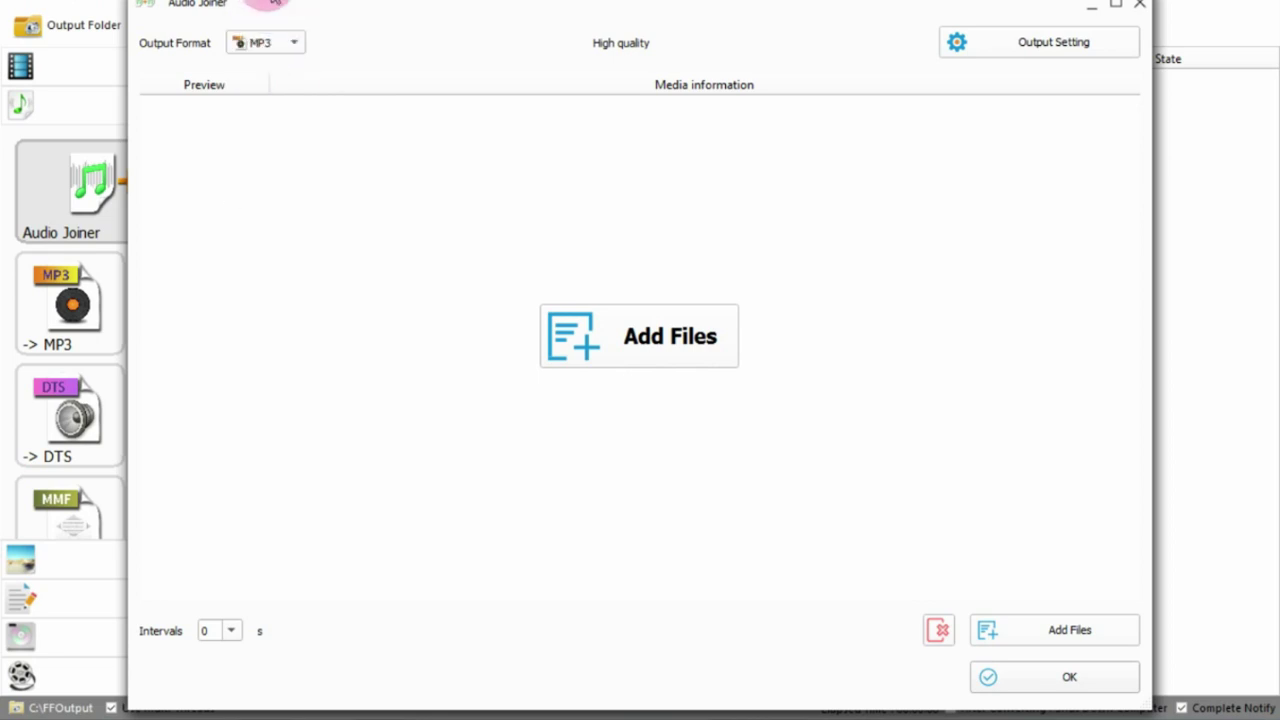
# - Add the audio file parti 1_01.mp3 from the desktop to the Audio Joiner
pyautogui.click(610, 330)
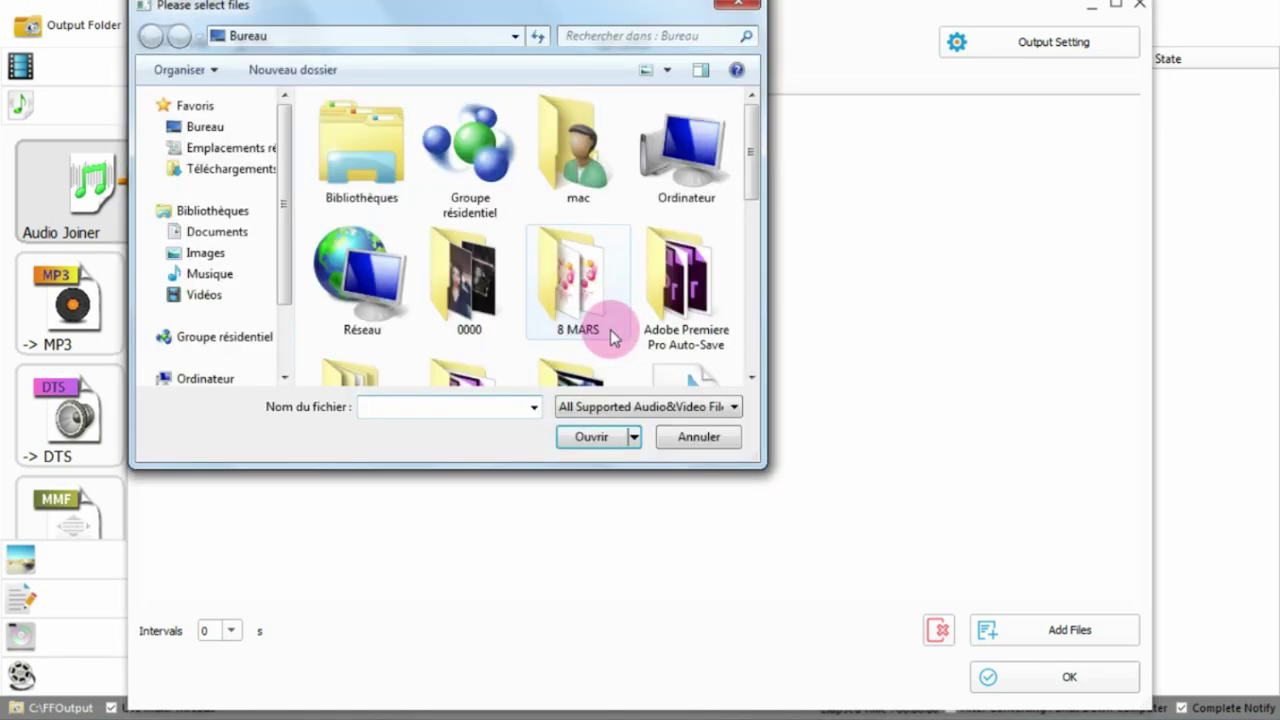
pyautogui.moveTo(749, 157); pyautogui.dragTo(745, 348)
pyautogui.click(358, 150)
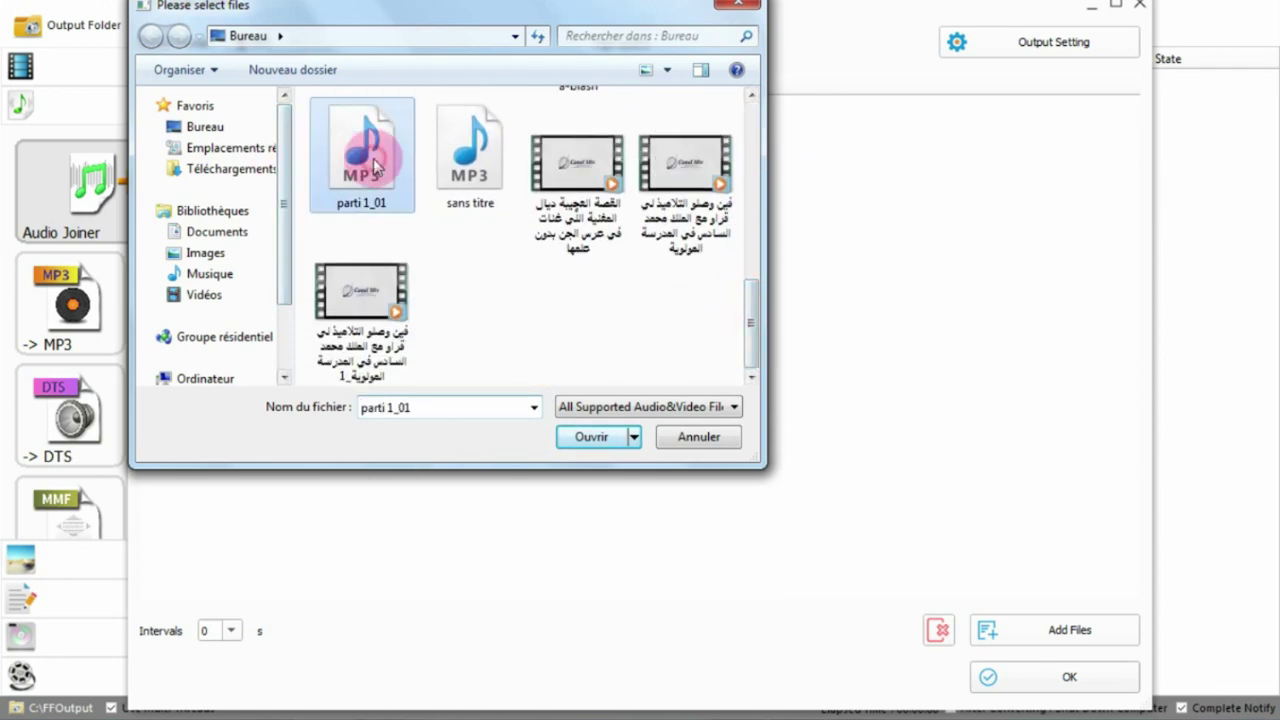
pyautogui.click(588, 436)
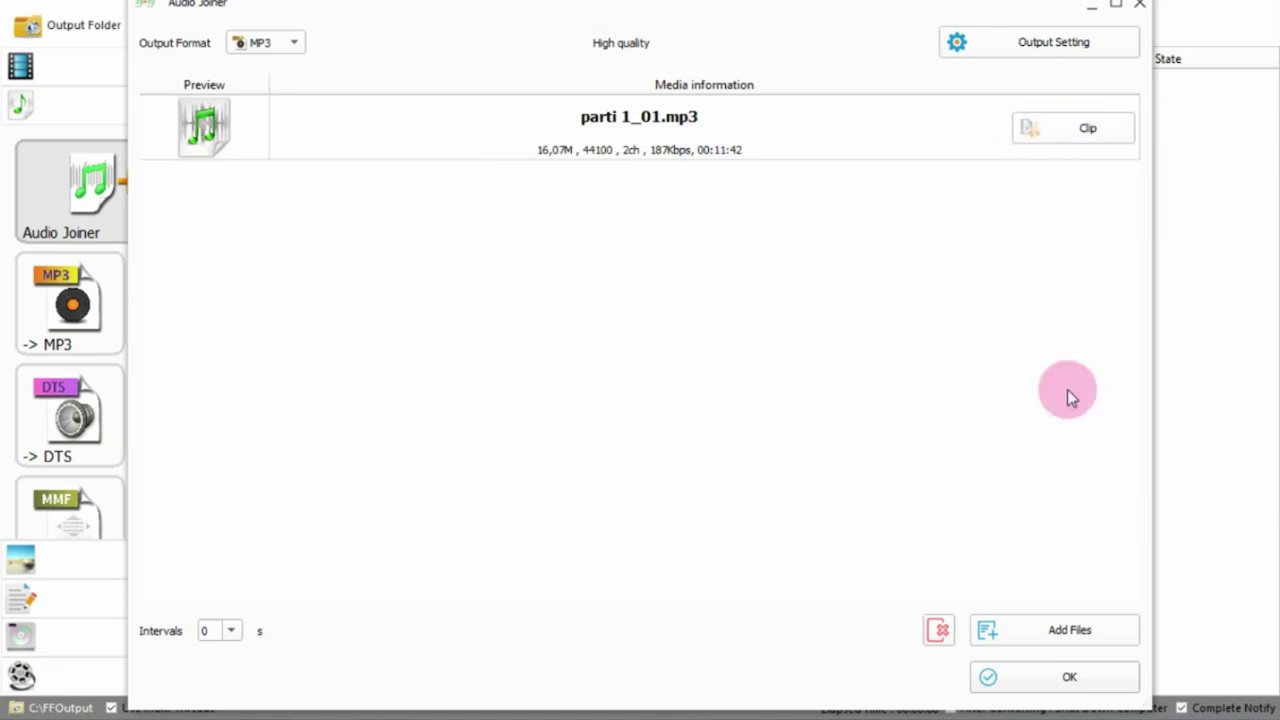
# - Try to confirm the audio join with parti 1_01.mp3 as the only file in the list
pyautogui.click(1070, 678)
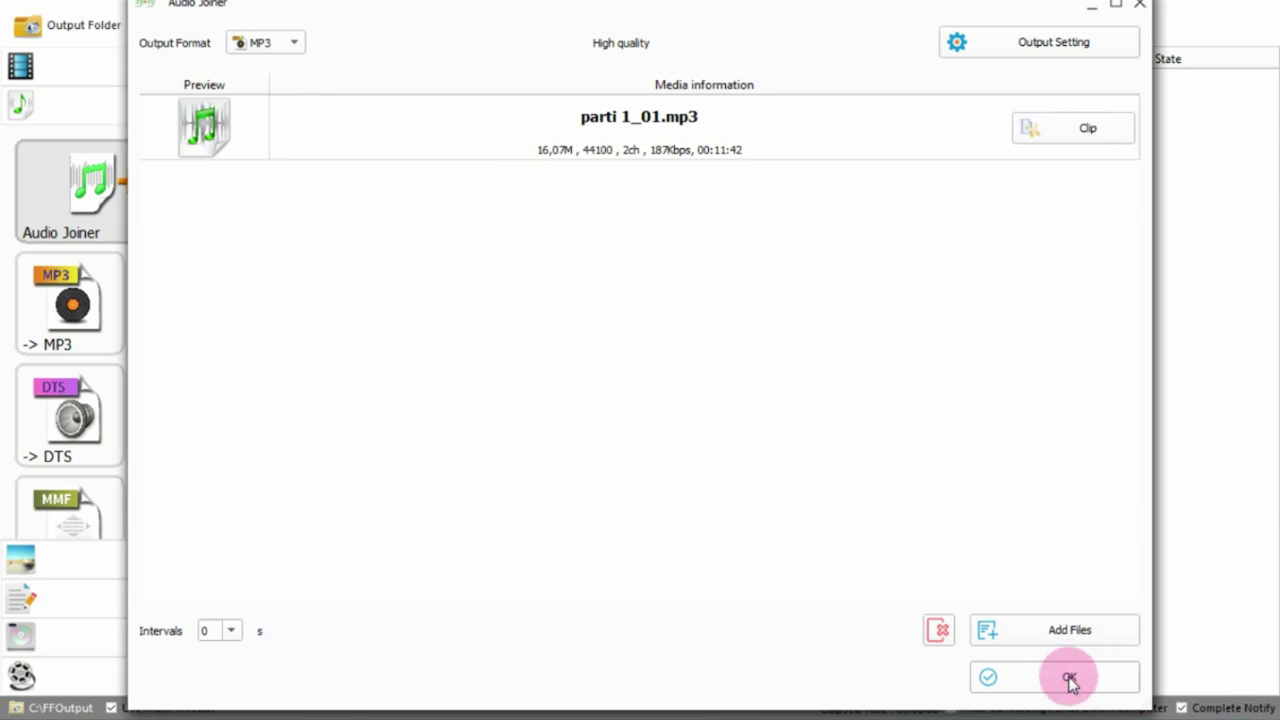
pyautogui.click(1020, 677)
pyautogui.click(137, 38)
pyautogui.click(250, 147)
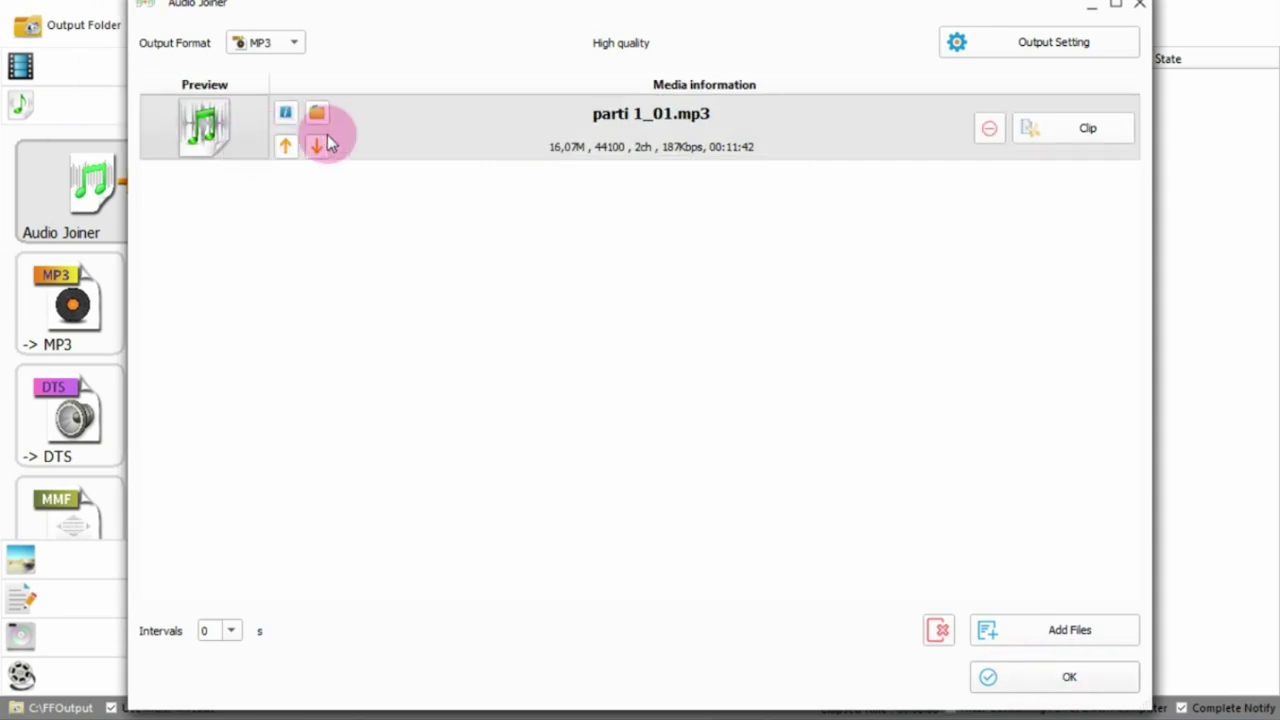
pyautogui.click(1070, 680)
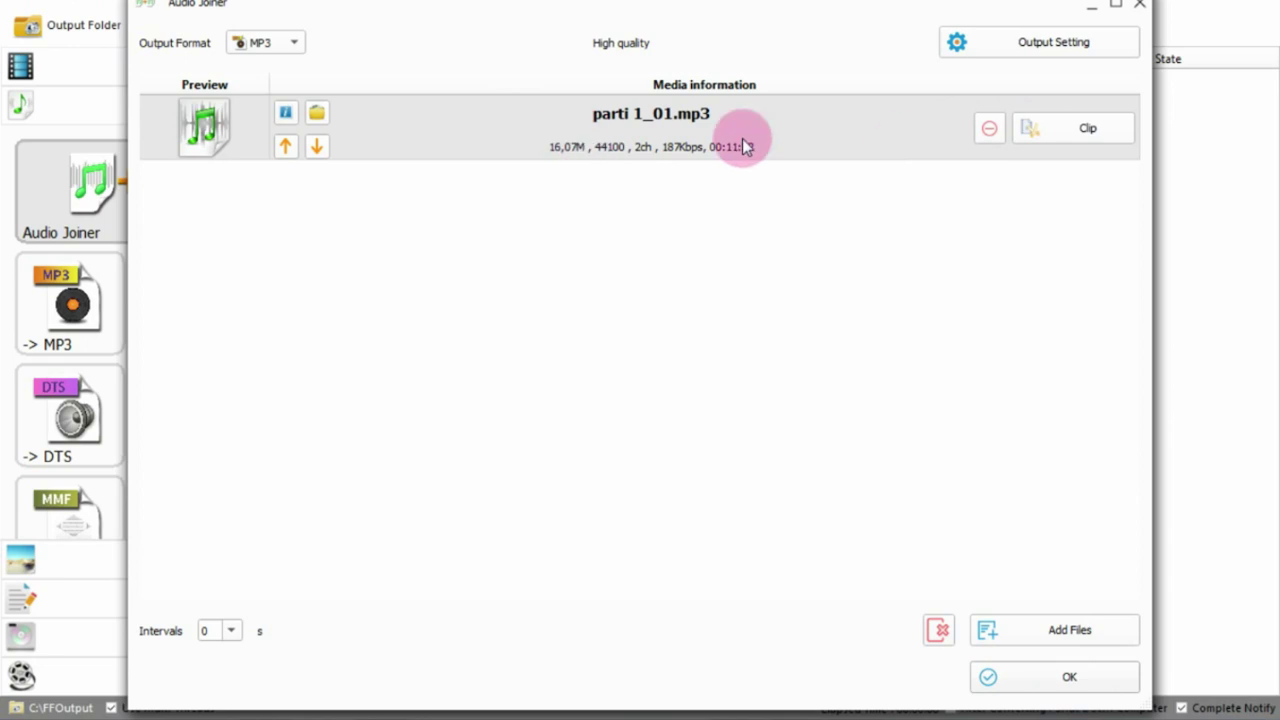
# - Play parti 1_01.mp3 in the clip editor and try to confirm the clip without a start or end time
pyautogui.click(1058, 140)
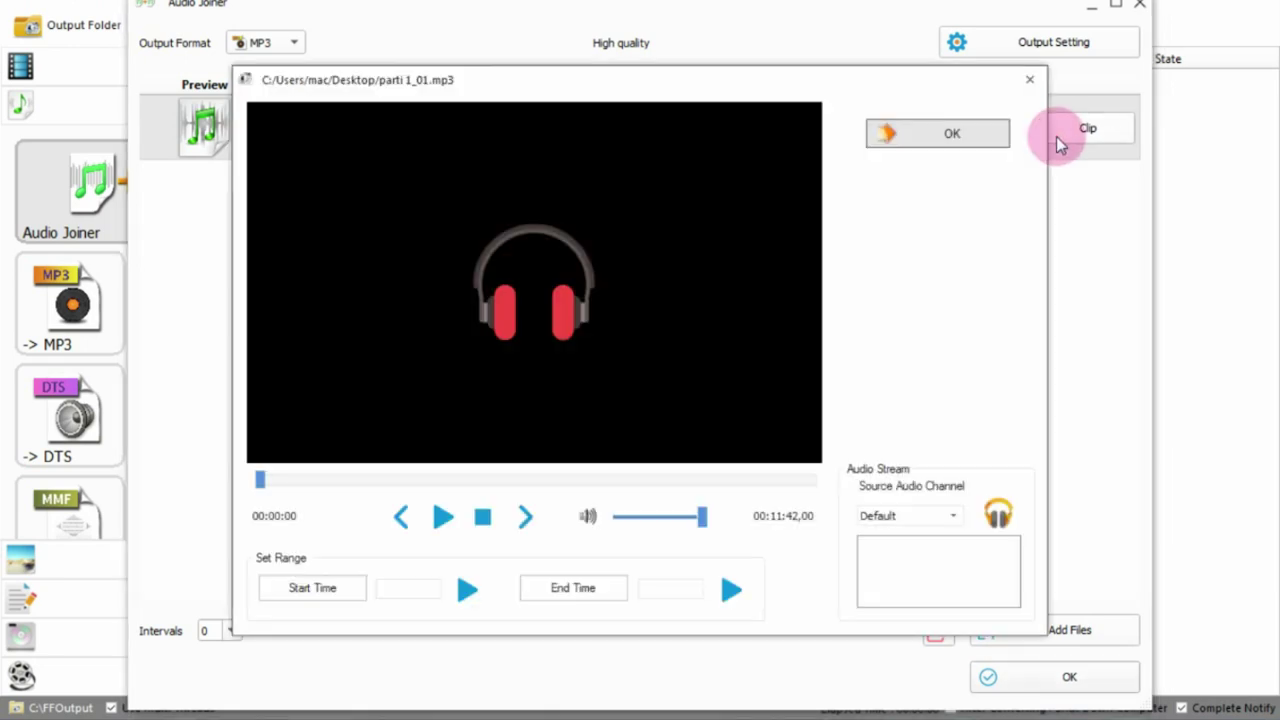
pyautogui.click(470, 591)
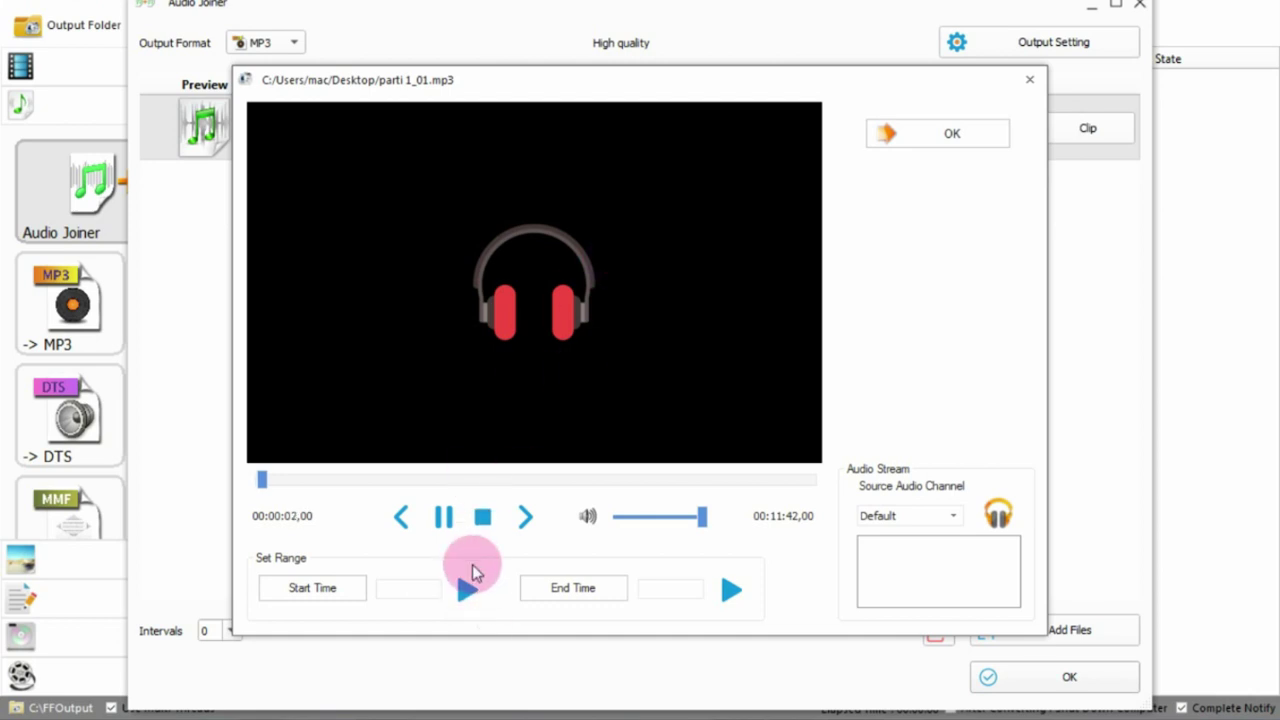
pyautogui.click(480, 516)
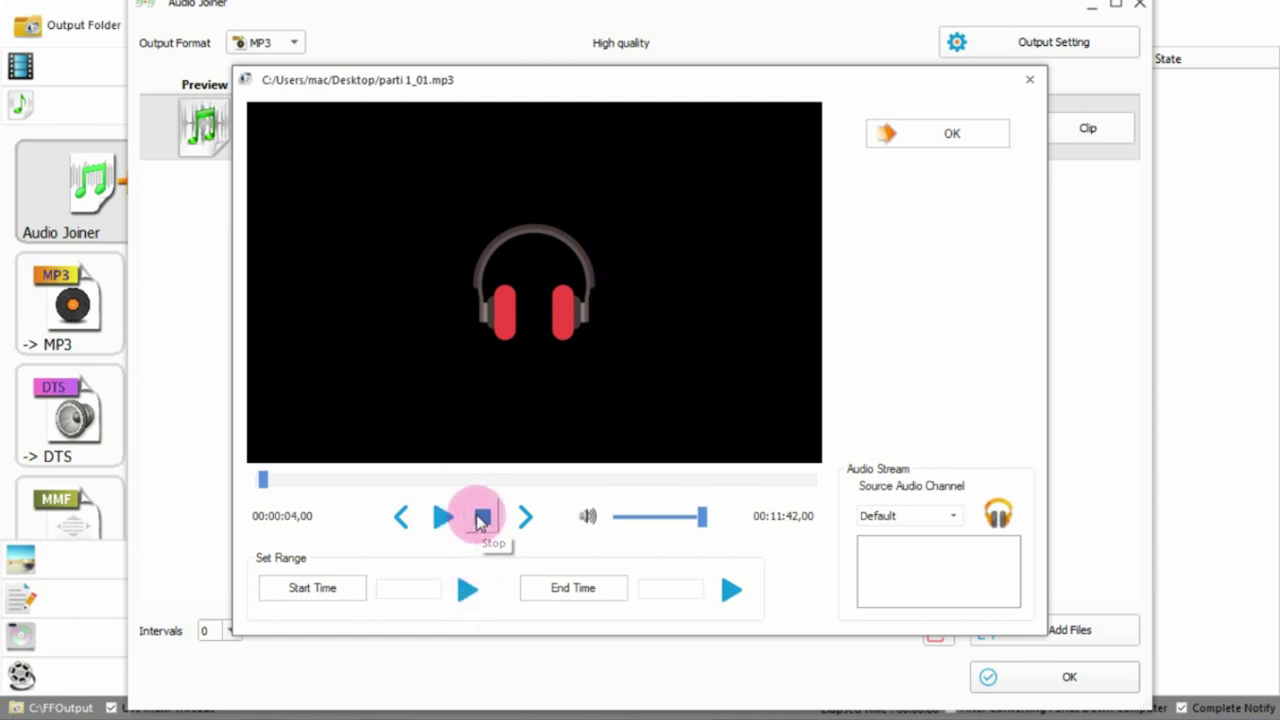
pyautogui.click(905, 131)
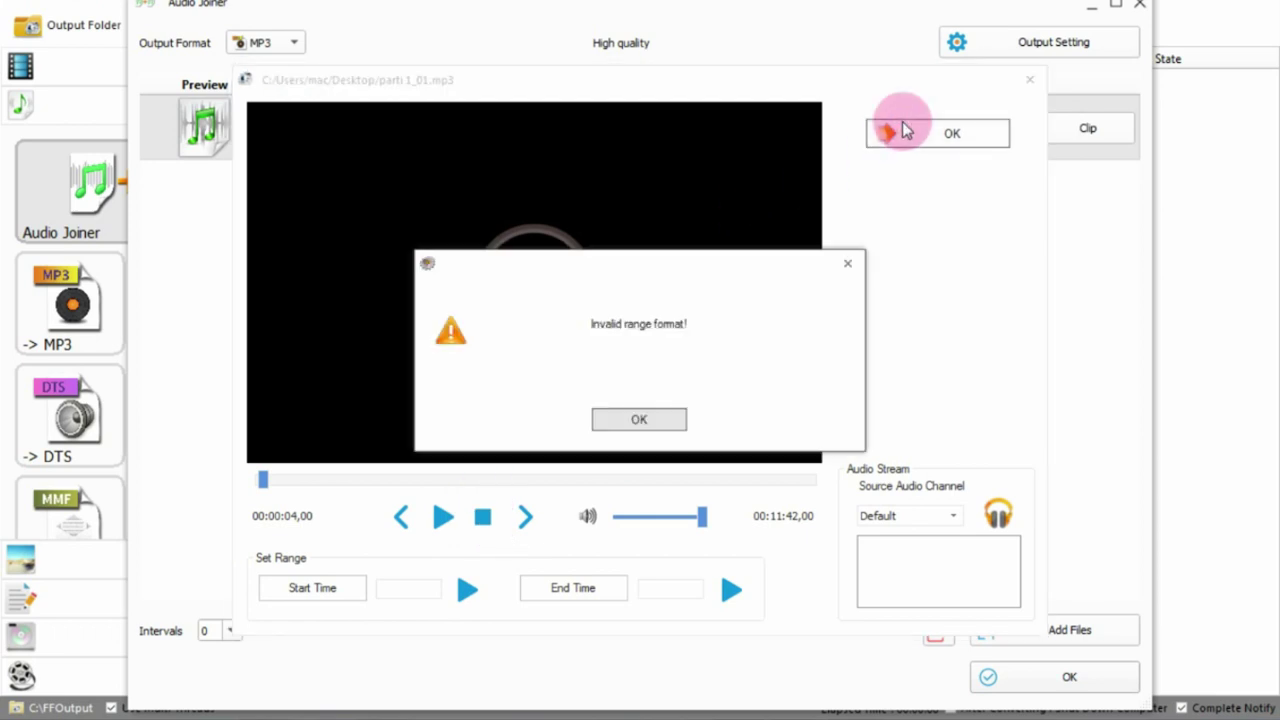
pyautogui.click(657, 419)
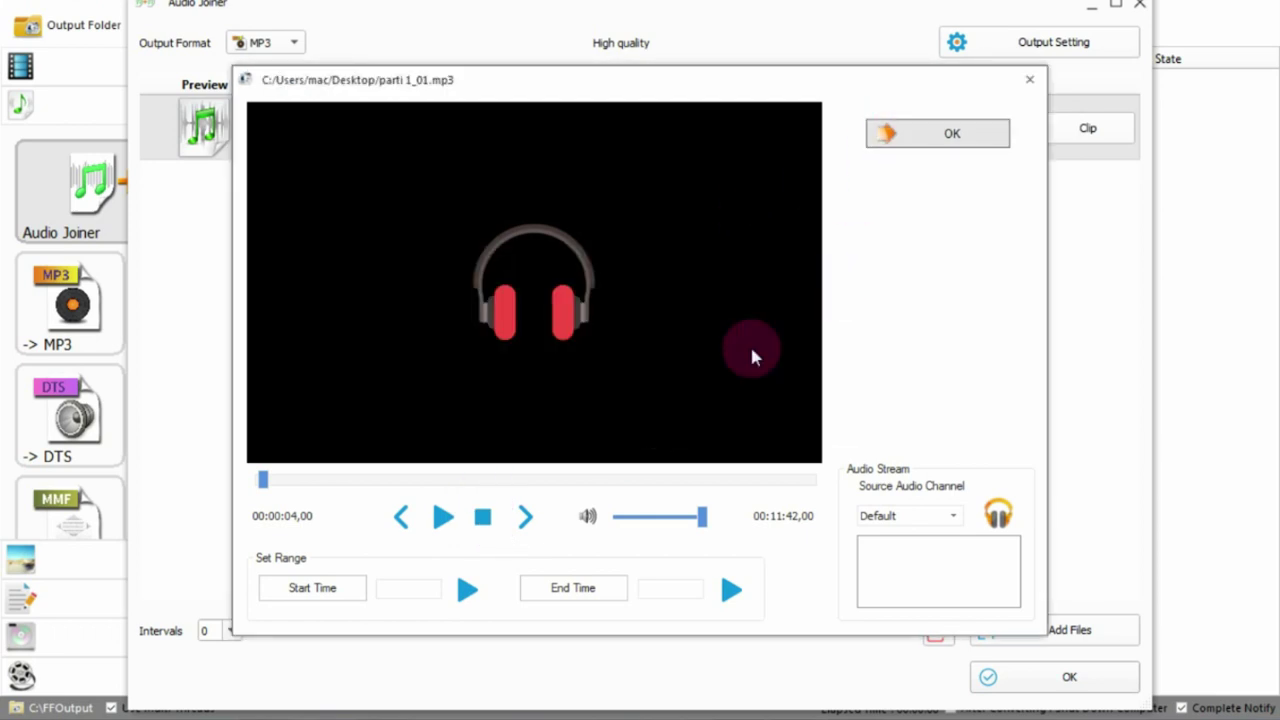
pyautogui.click(1029, 80)
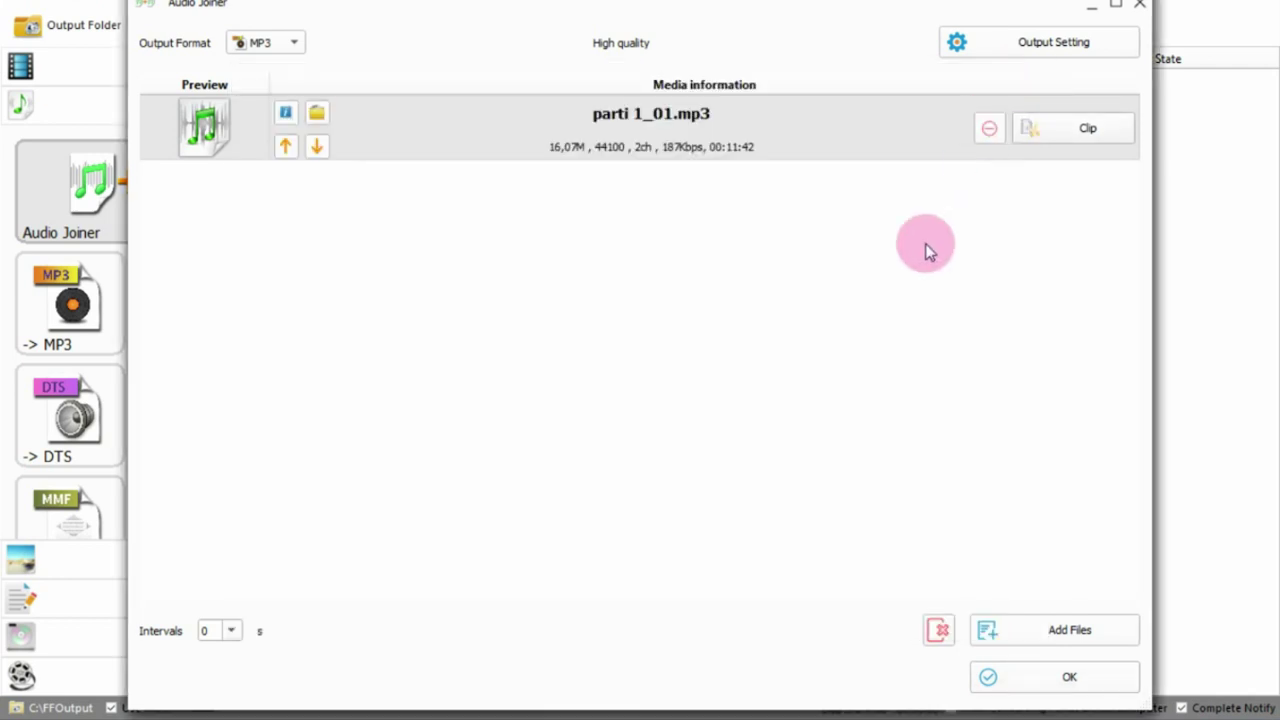
# - Try to move parti 1_01.mp3 up in the join list and close the Audio Joiner without joining
pyautogui.click(286, 146)
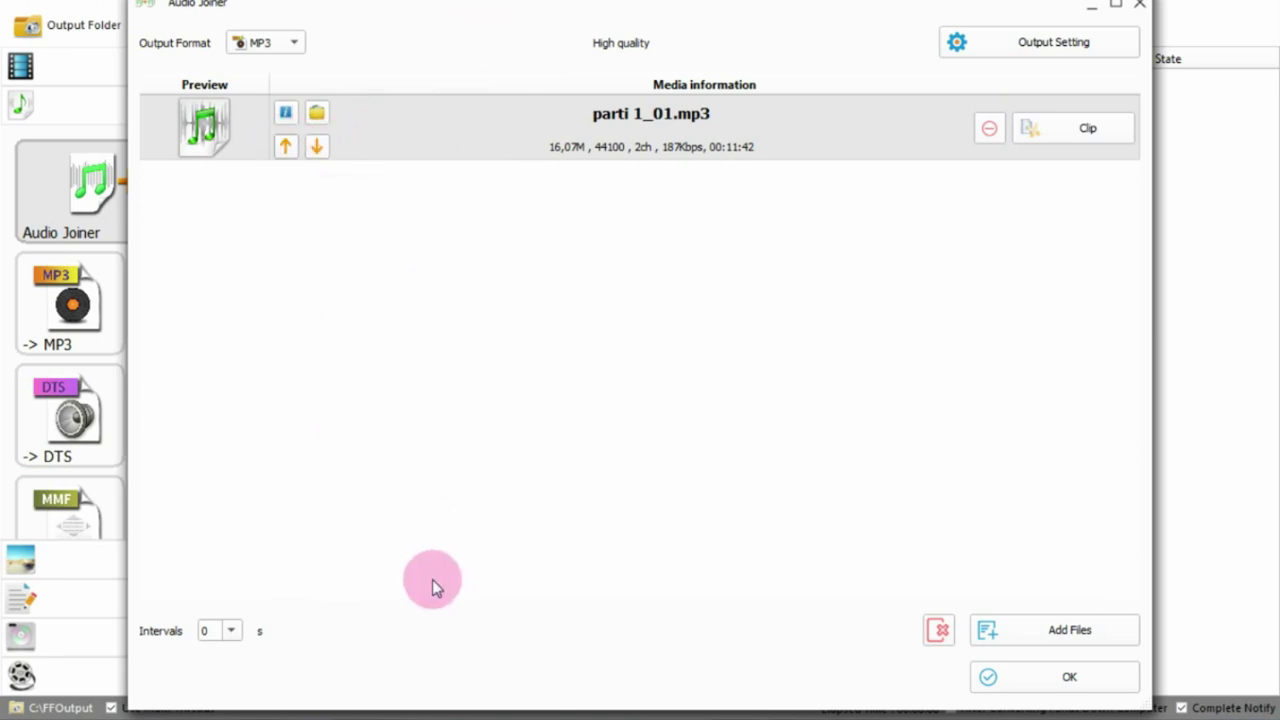
pyautogui.click(281, 146)
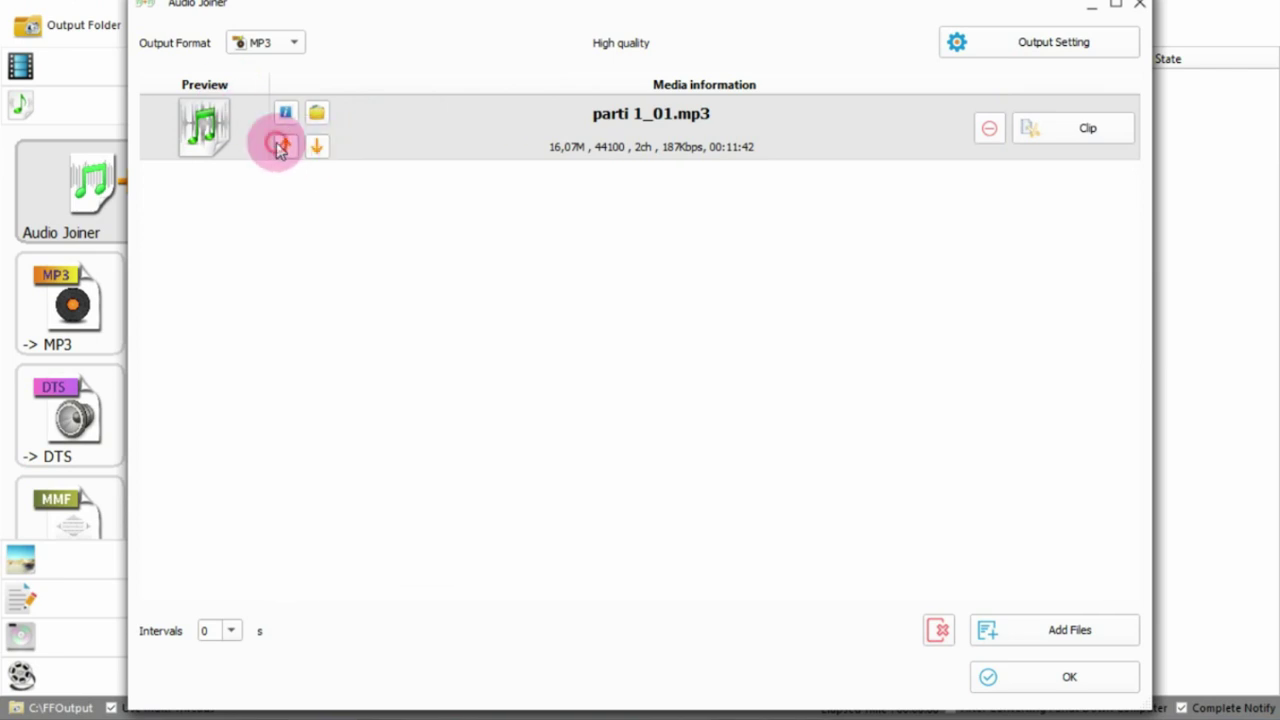
pyautogui.click(1136, 8)
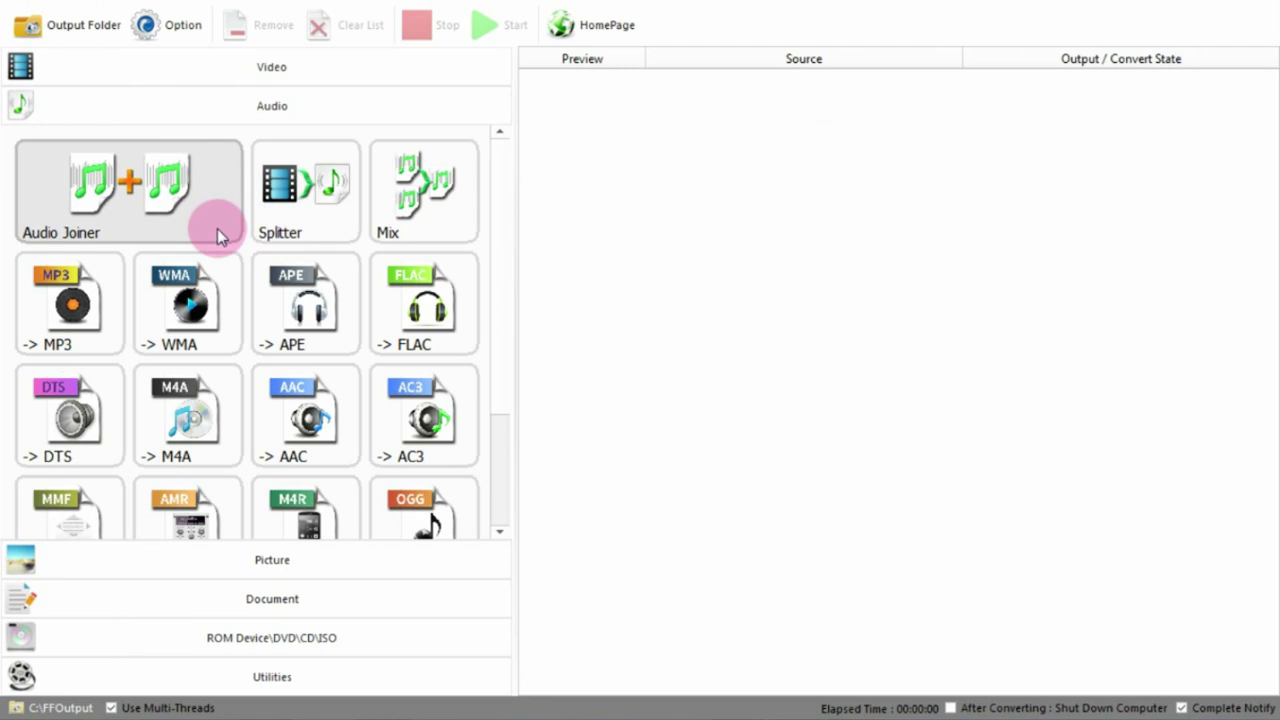
# - Add the video CNMTV.mp4 from the desktop to the task list for conversion to MP4
pyautogui.click(191, 70)
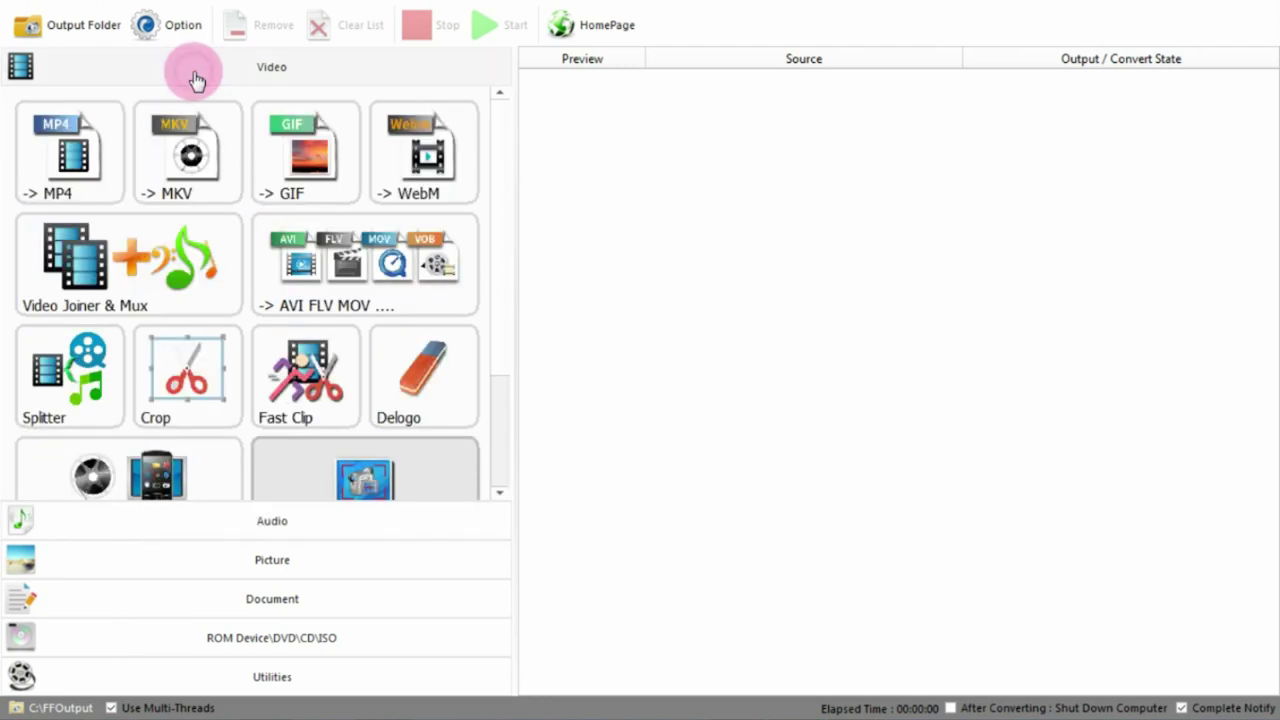
pyautogui.click(105, 130)
pyautogui.click(690, 364)
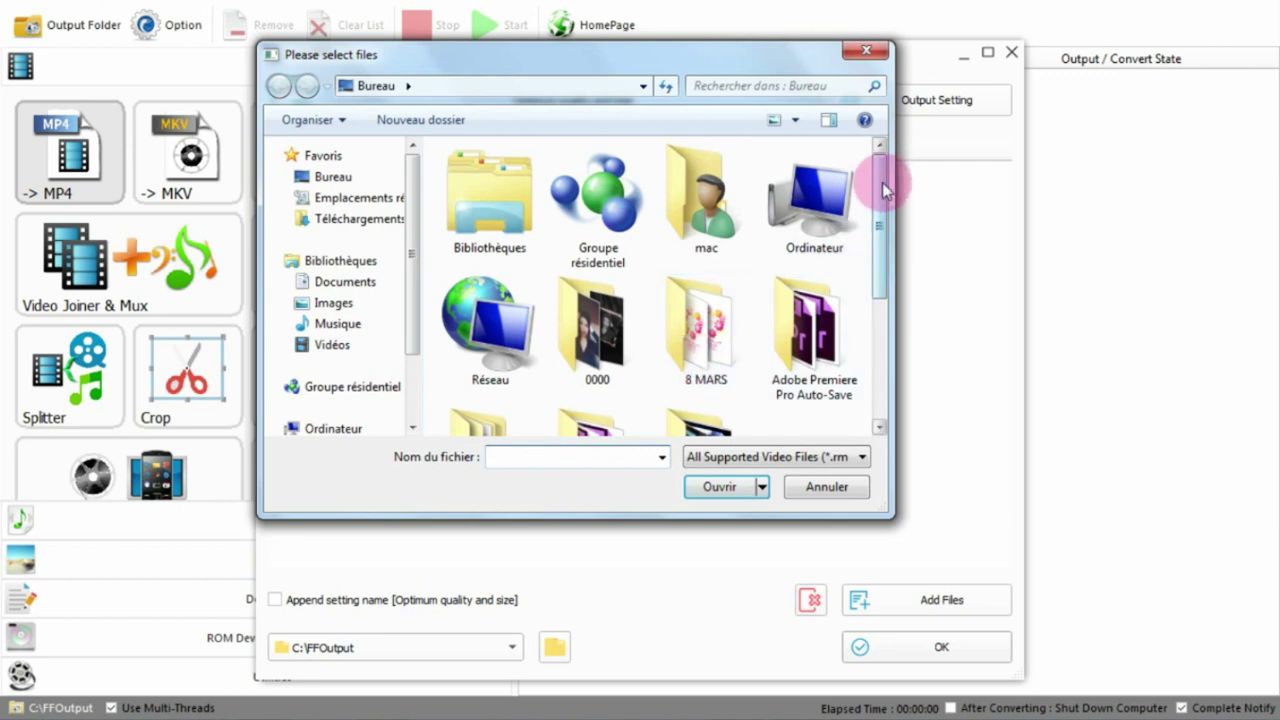
pyautogui.moveTo(880, 177); pyautogui.dragTo(880, 305)
pyautogui.doubleClick(810, 246)
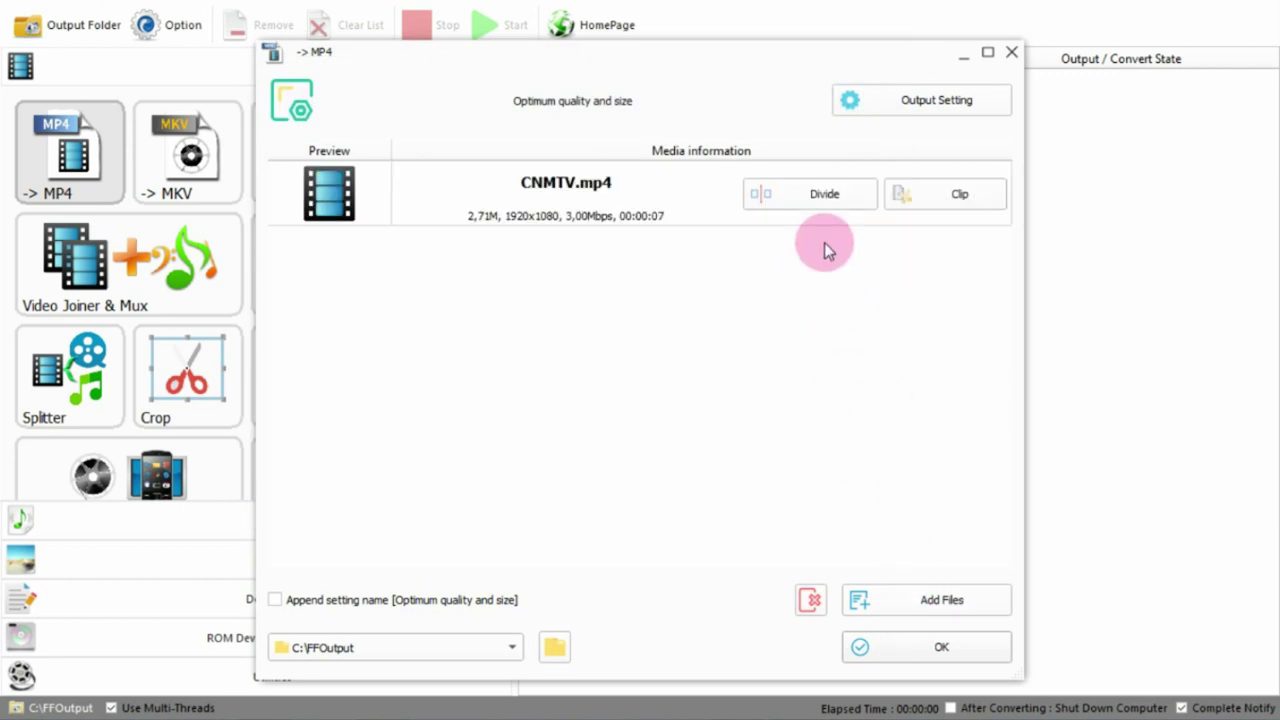
pyautogui.click(935, 650)
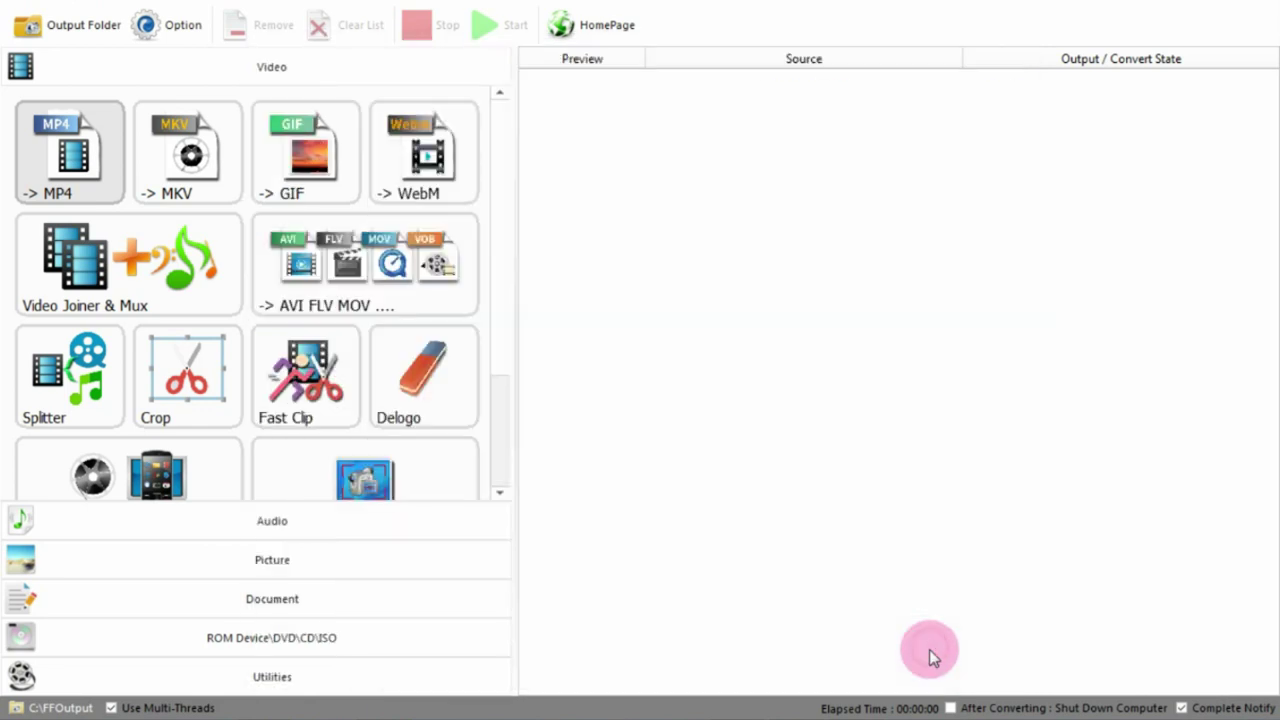
pyautogui.click(783, 105)
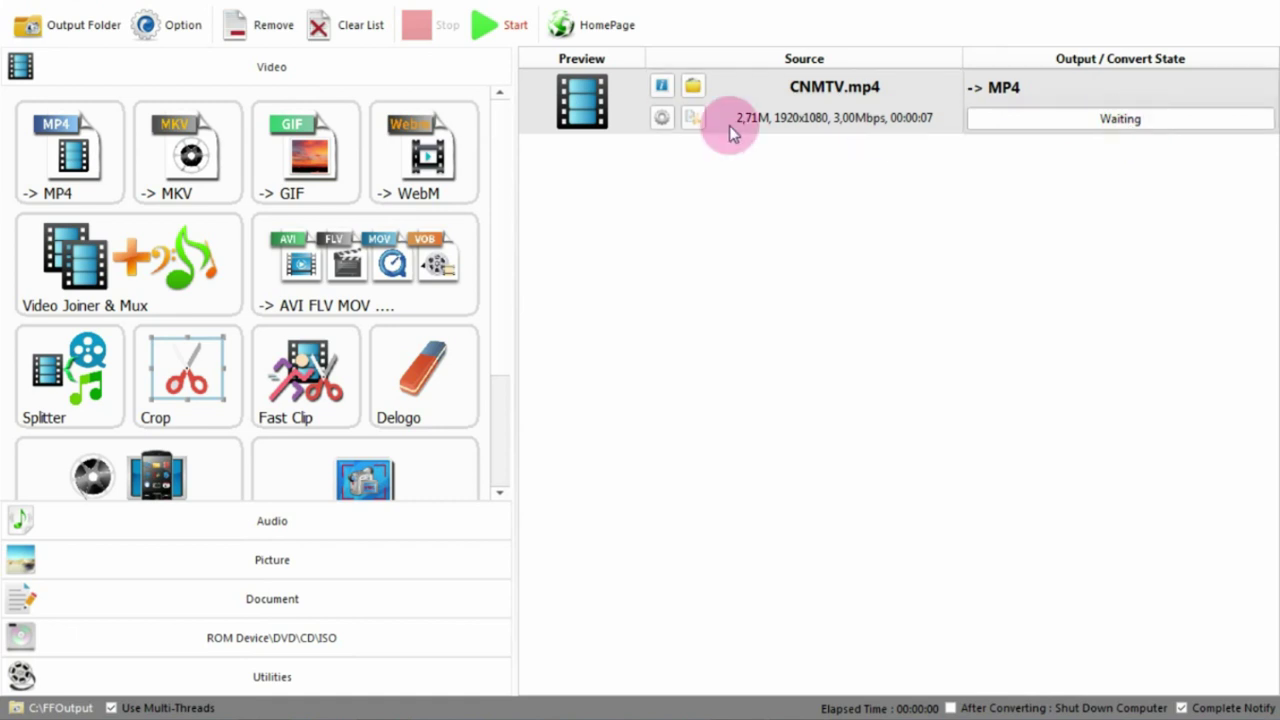
# - Start converting CNMTV.mp4 to MP4, and pause and stop the conversion while it is running
pyautogui.click(489, 26)
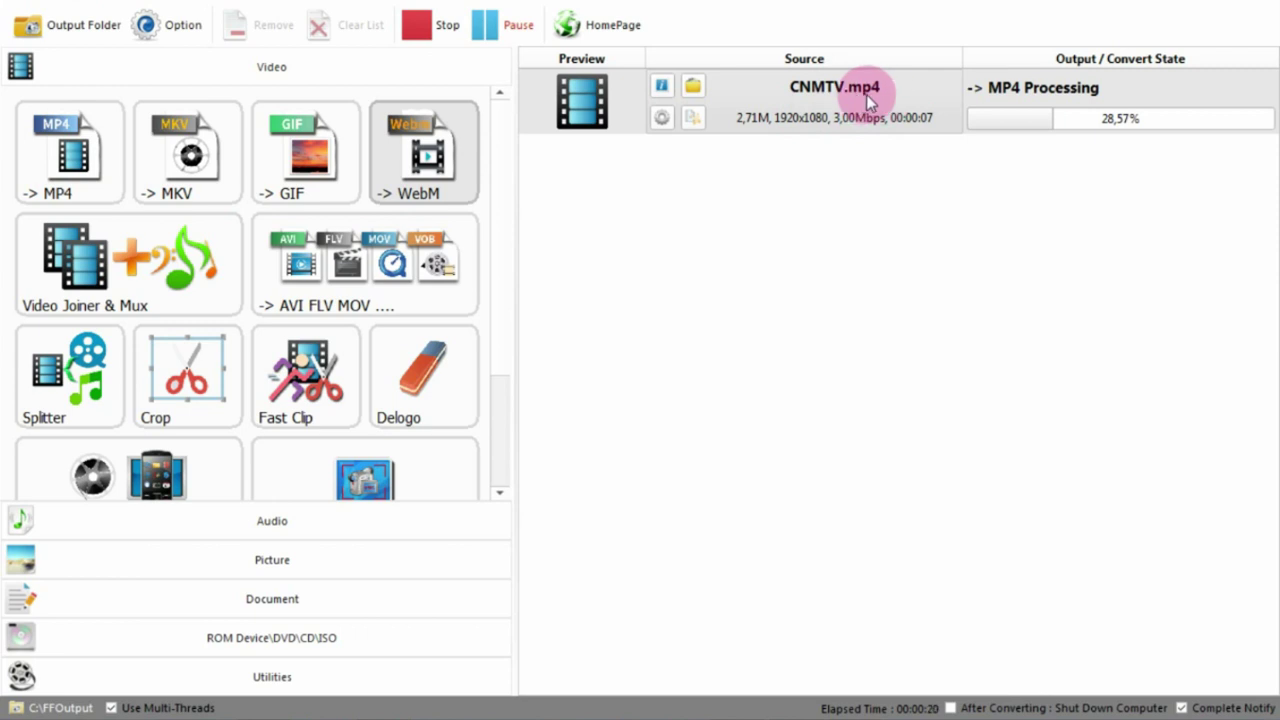
pyautogui.click(489, 30)
pyautogui.click(432, 25)
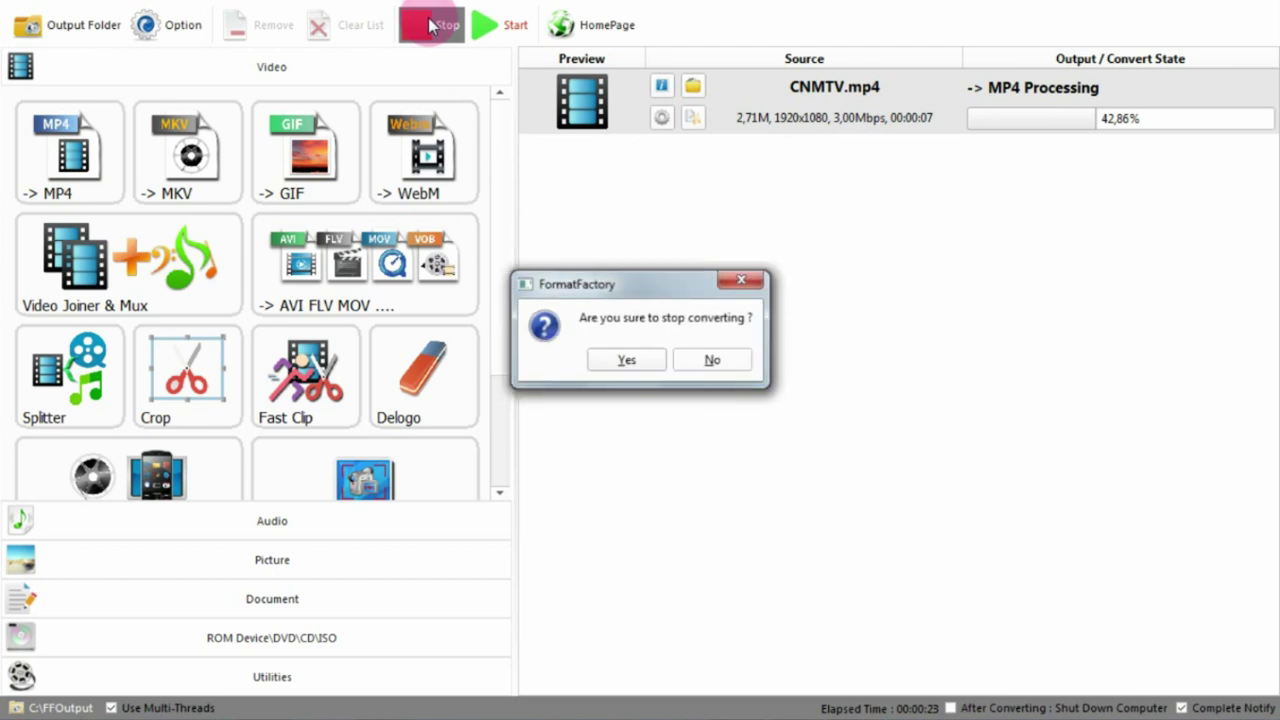
pyautogui.click(628, 360)
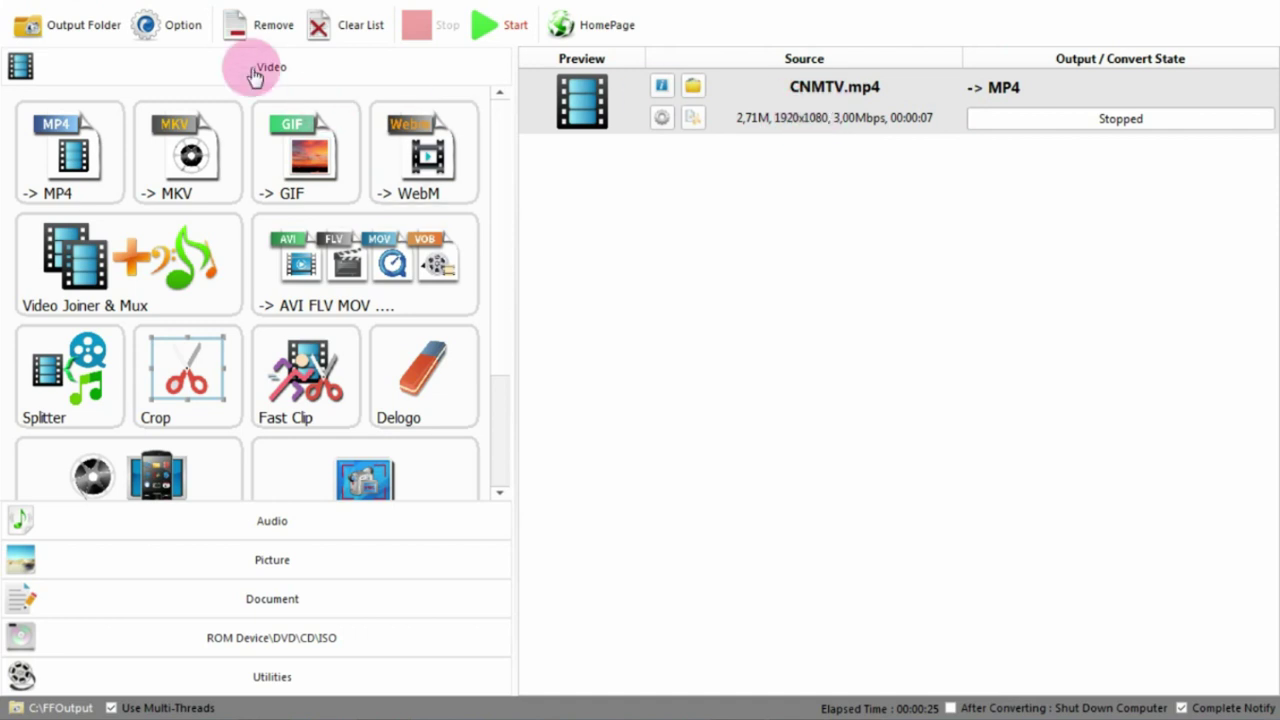
# - Open the output folder, select the CNMTV and Final Comp files in it, and close the folder
pyautogui.click(82, 26)
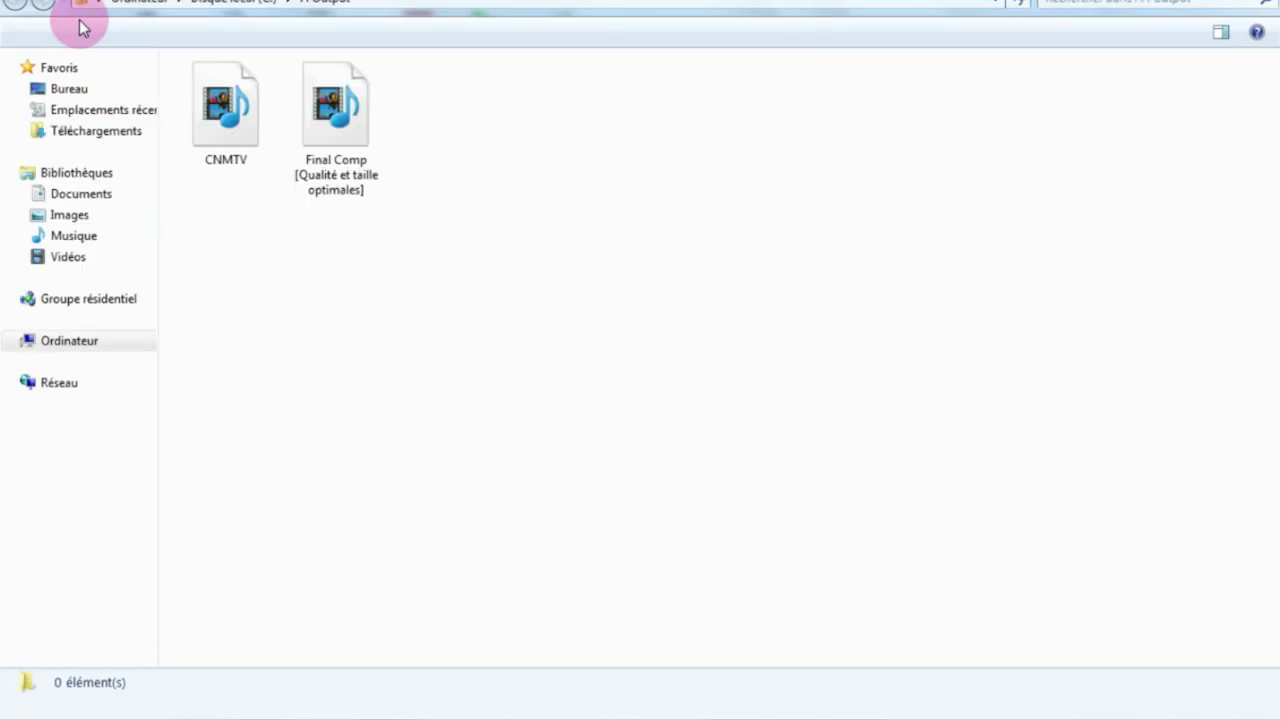
pyautogui.moveTo(431, 263); pyautogui.dragTo(236, 86)
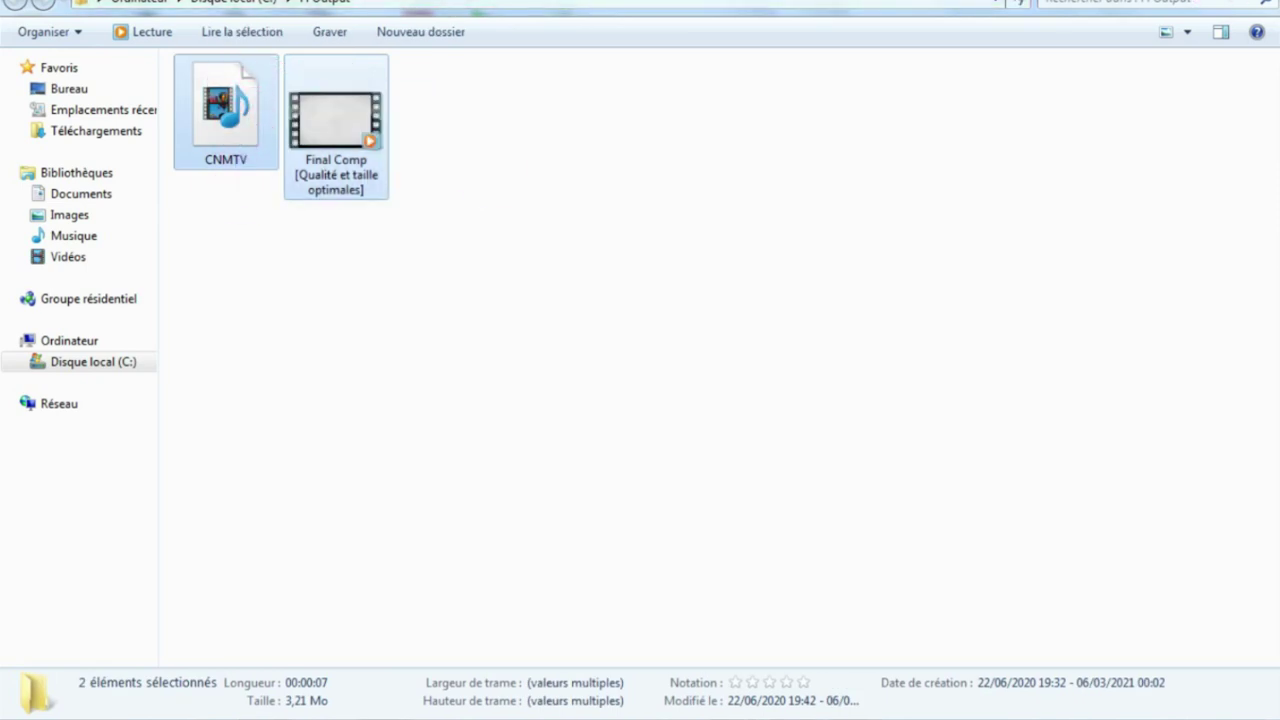
pyautogui.click(1262, 3)
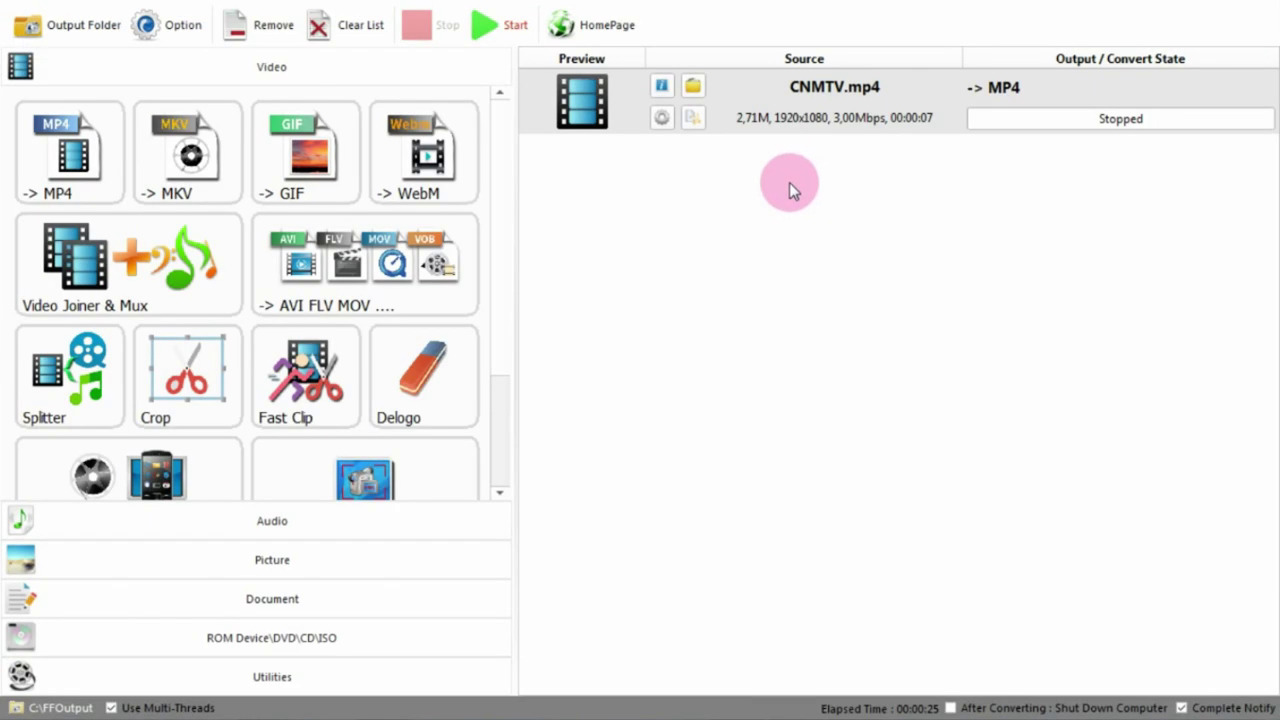
pyautogui.click(342, 522)
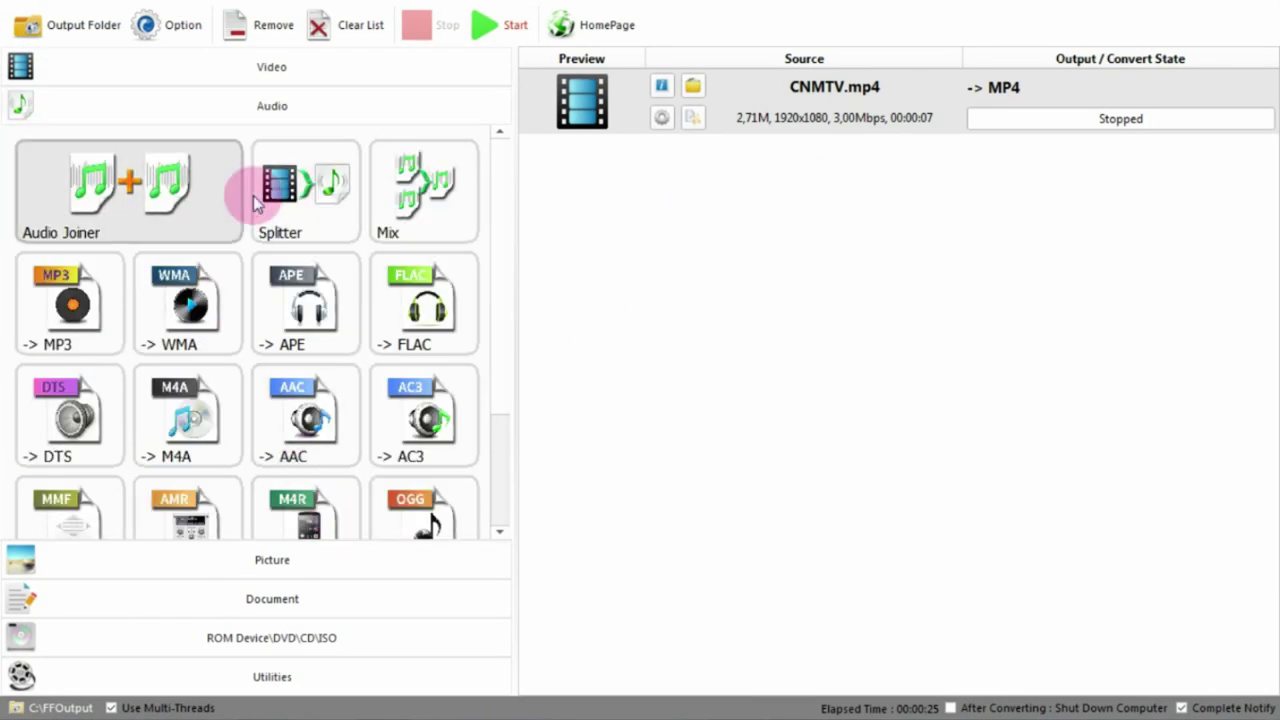
pyautogui.click(168, 72)
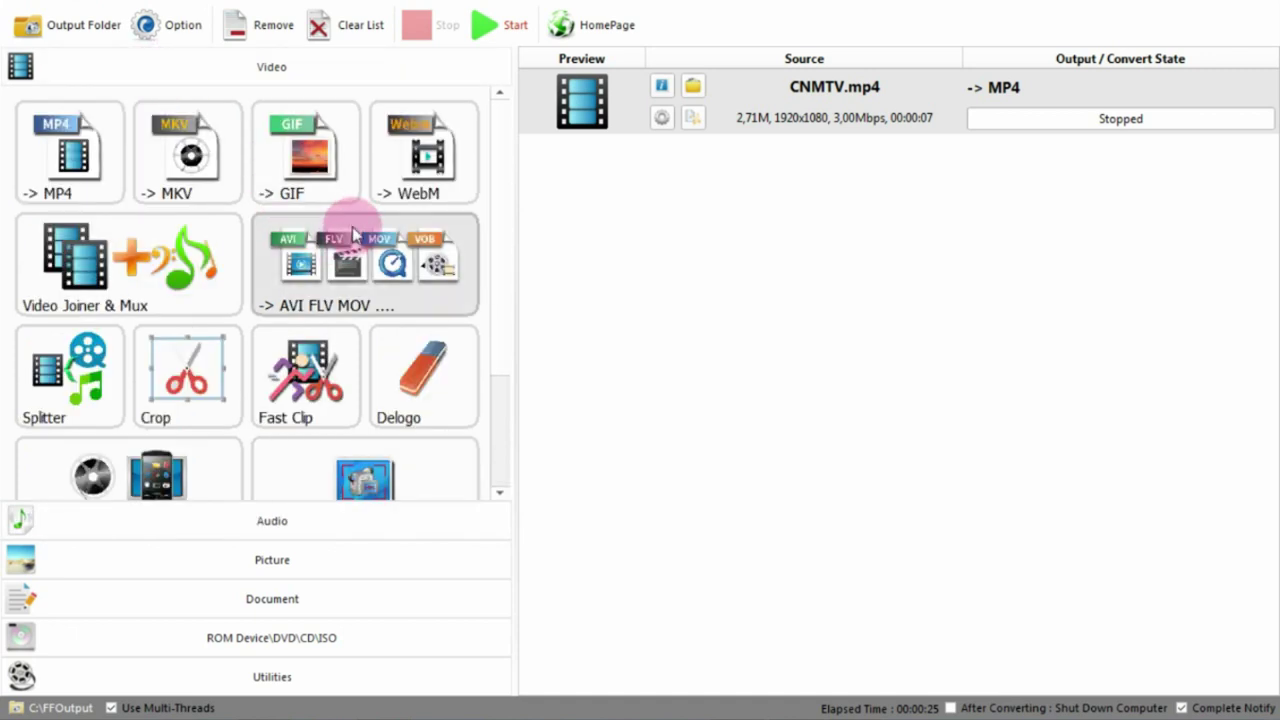
pyautogui.click(758, 282)
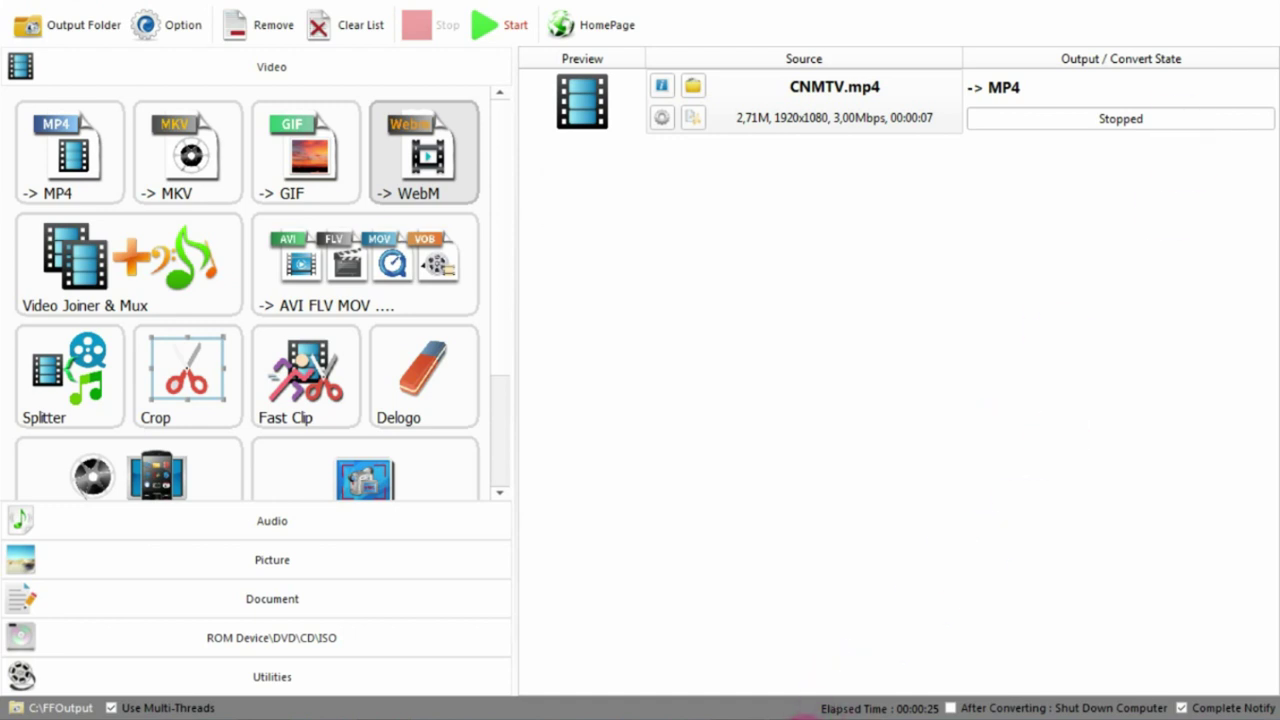
pyautogui.click(1171, 69)
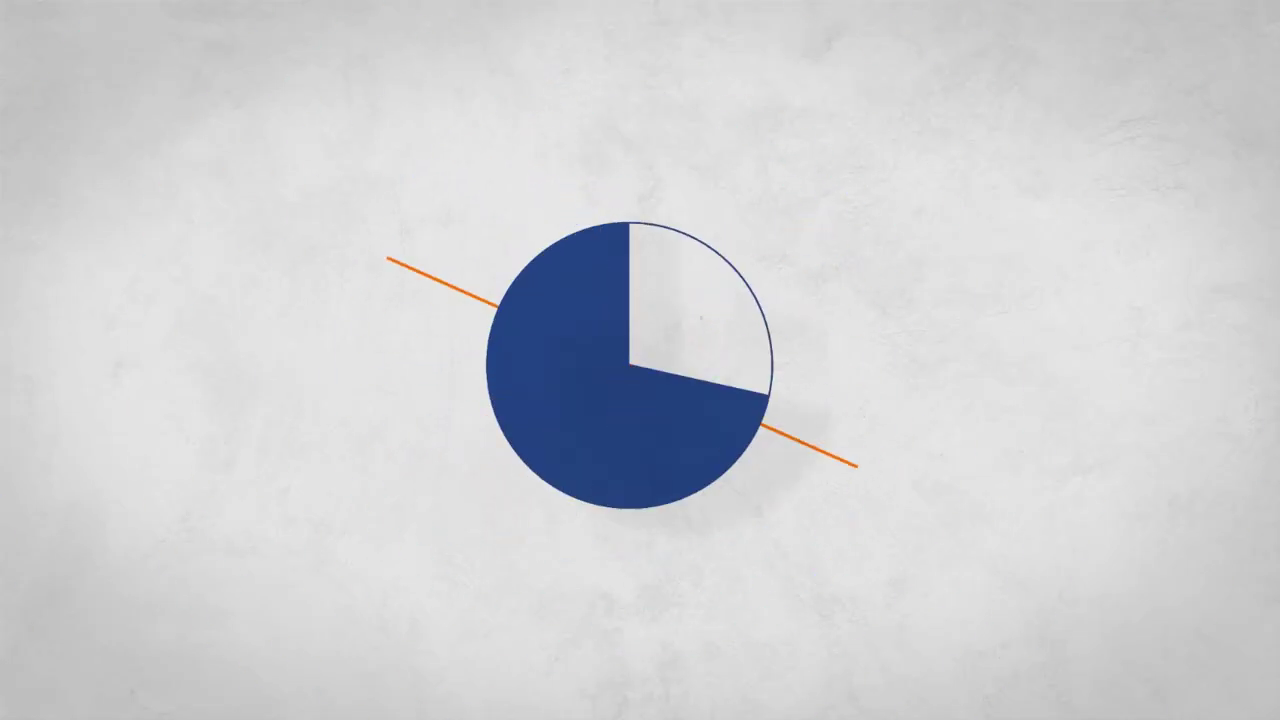